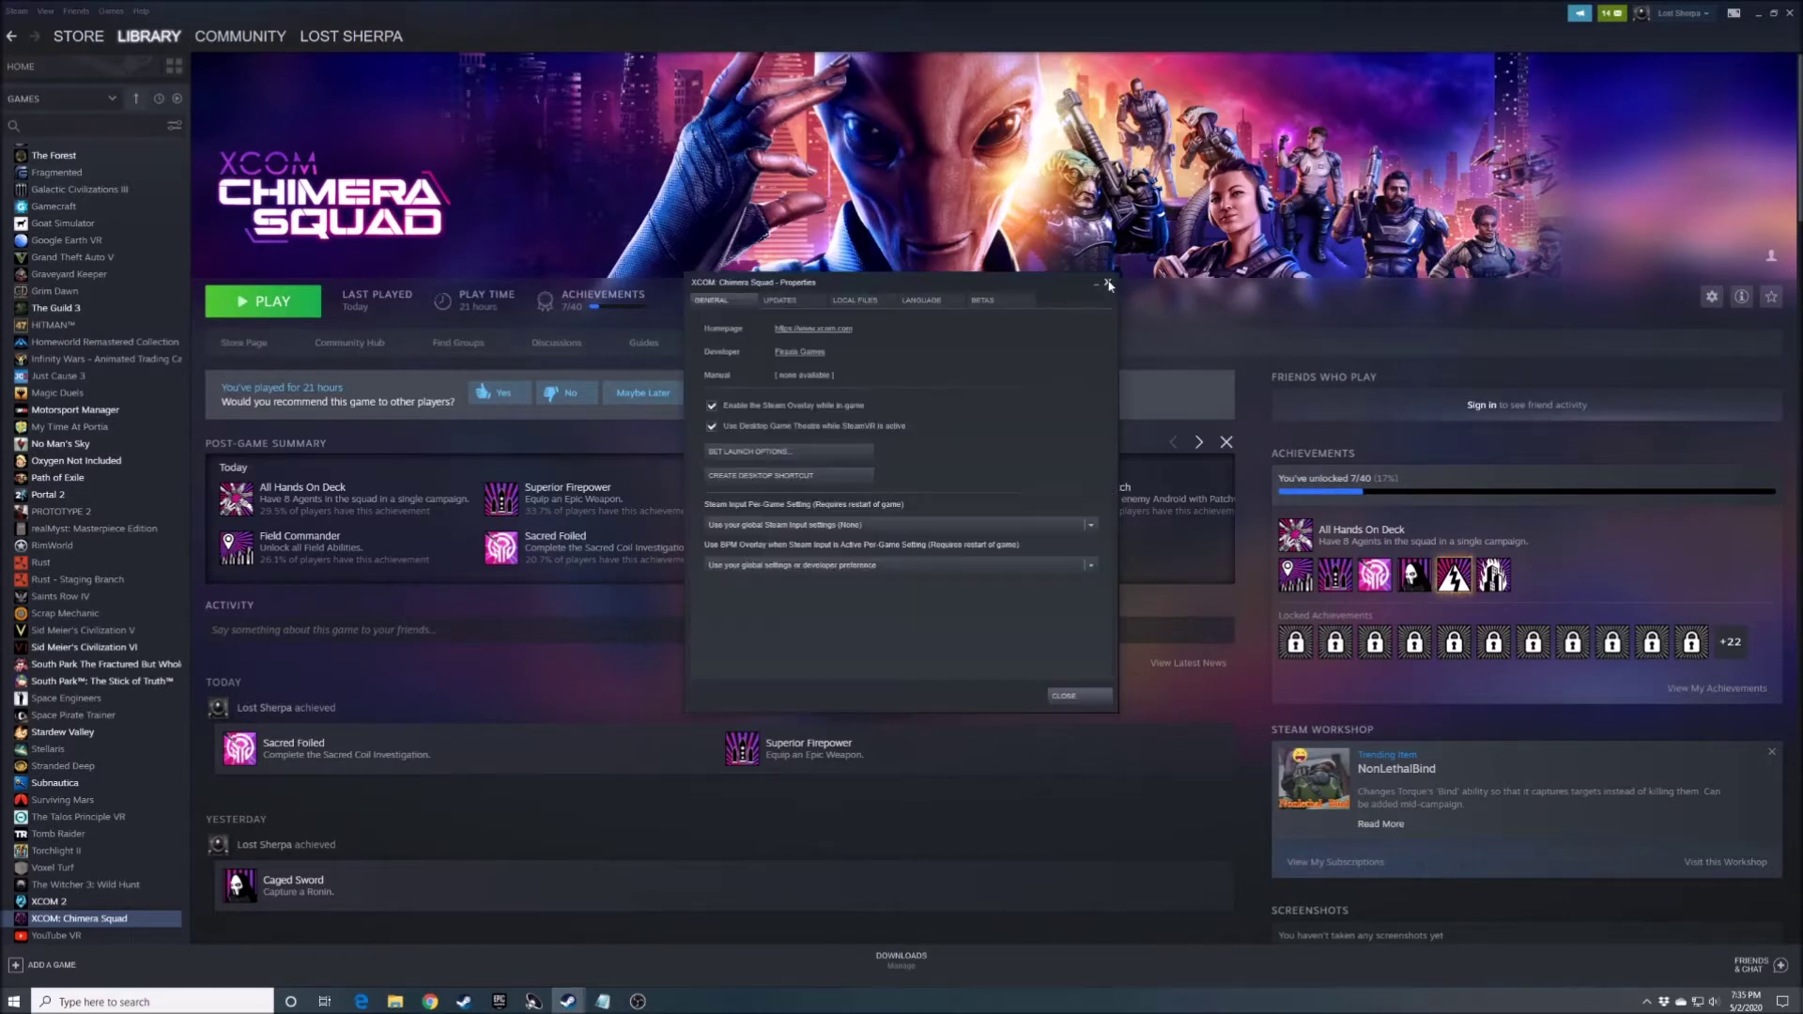
- Close the Properties window and browse XCOM: Chimera Squad's local files from the library
click(1079, 694)
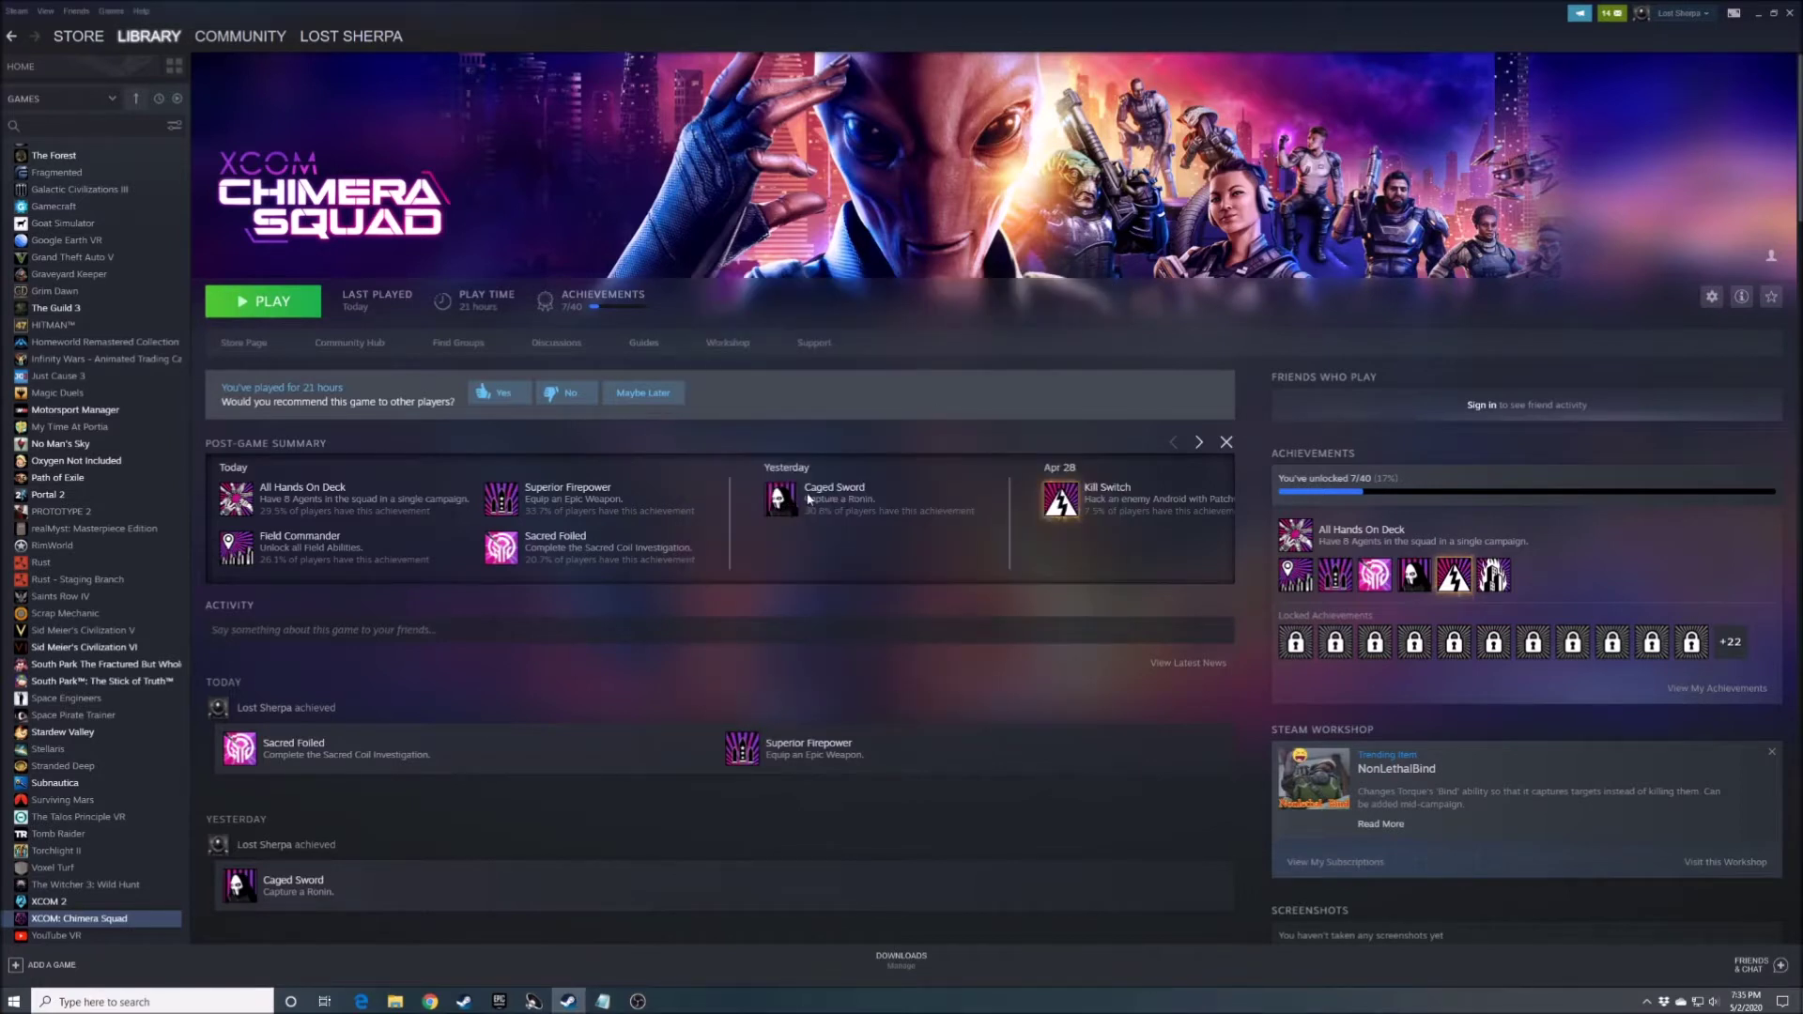
right_click(116, 921)
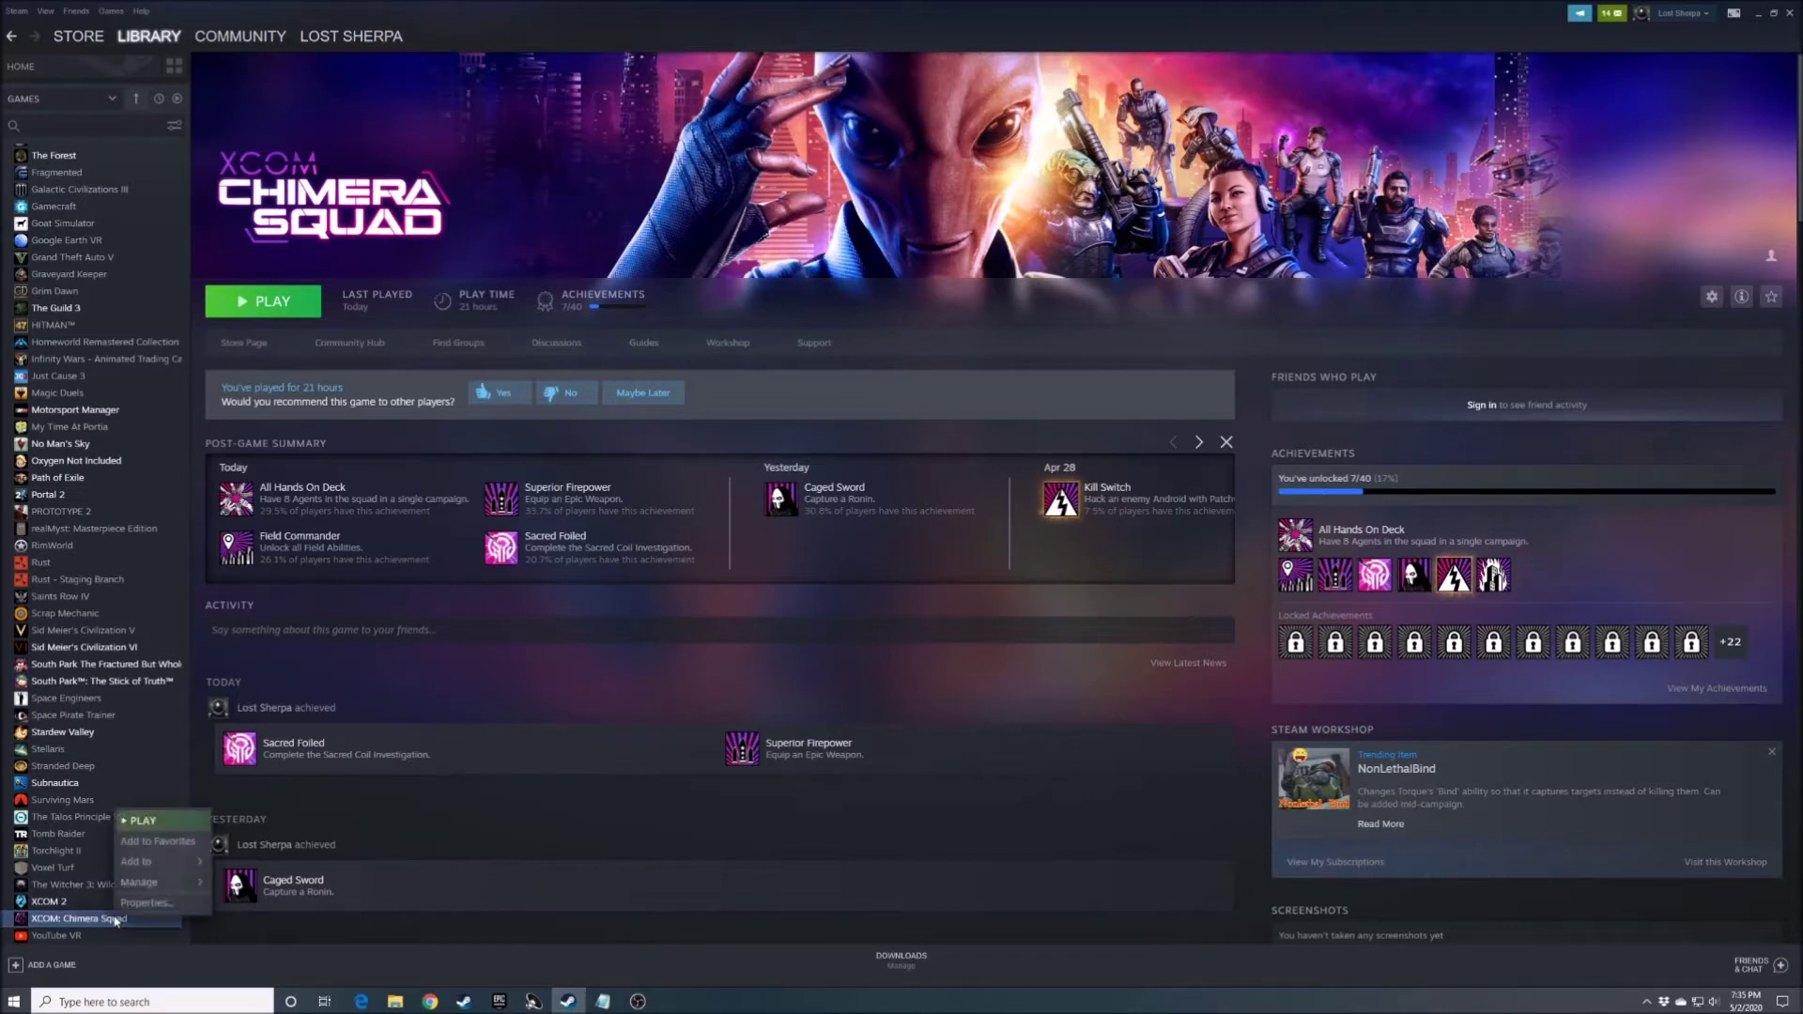
mouse_move(169, 882)
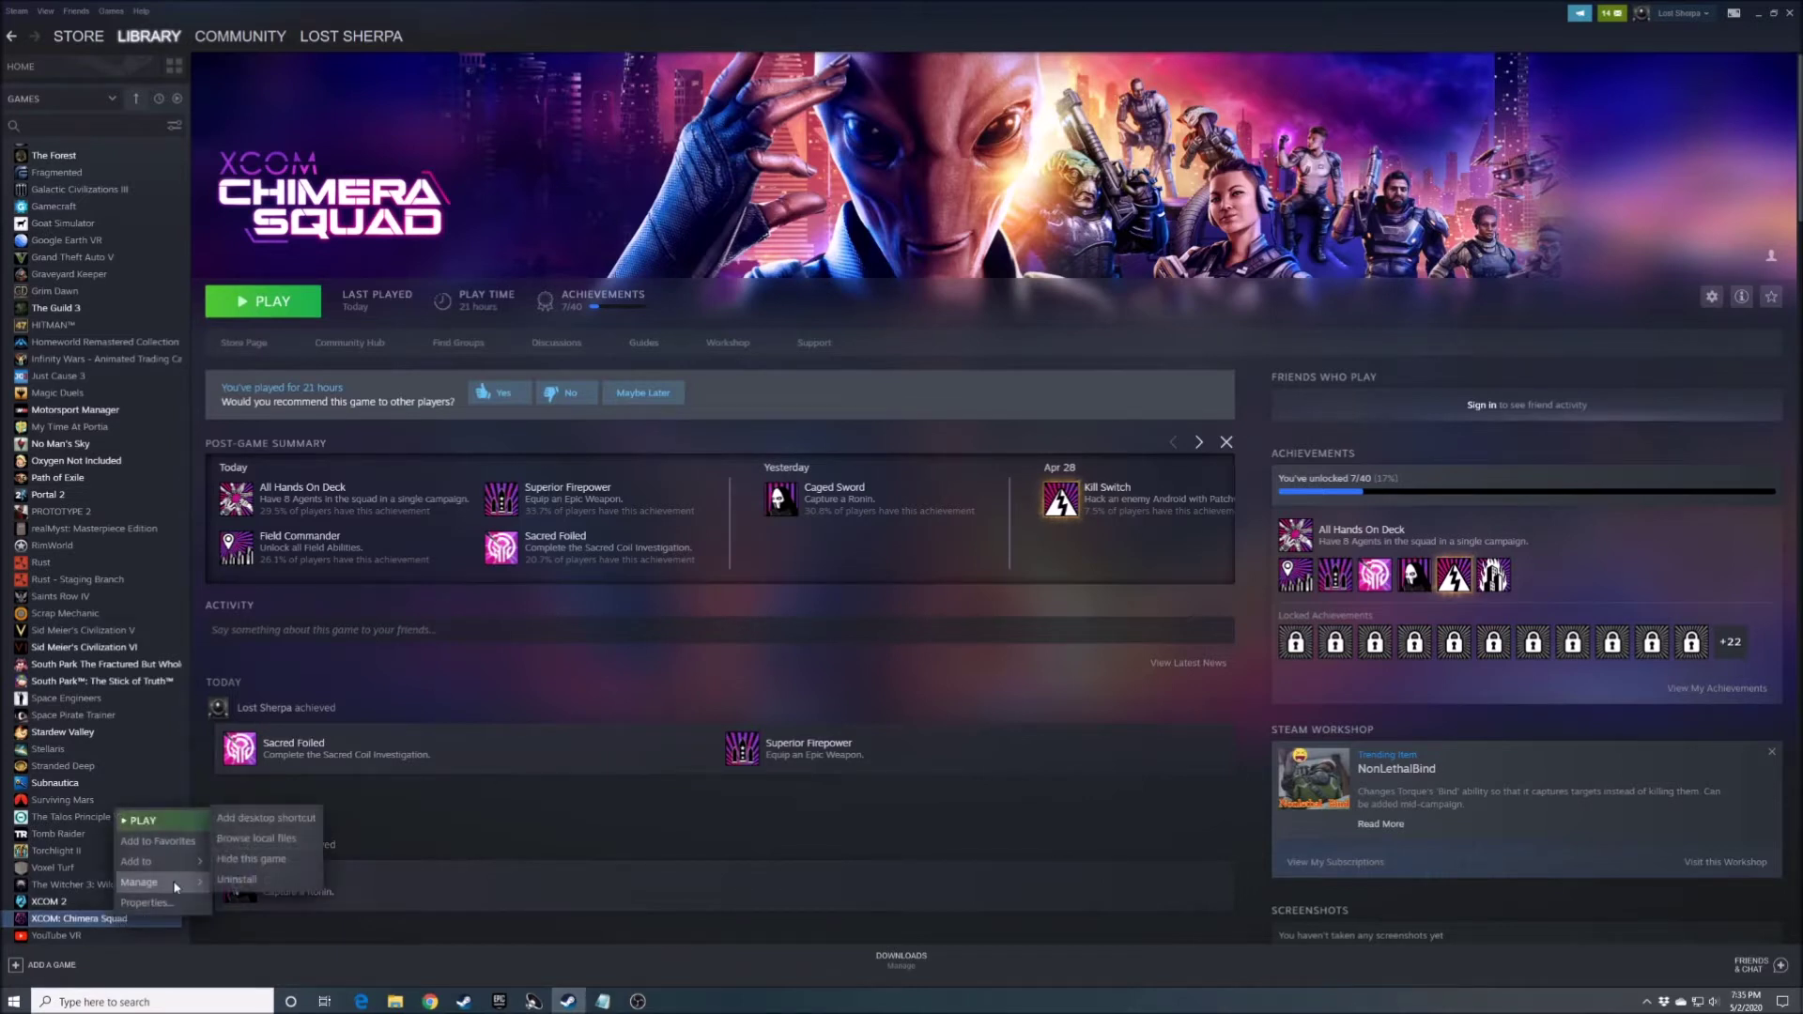
click(285, 839)
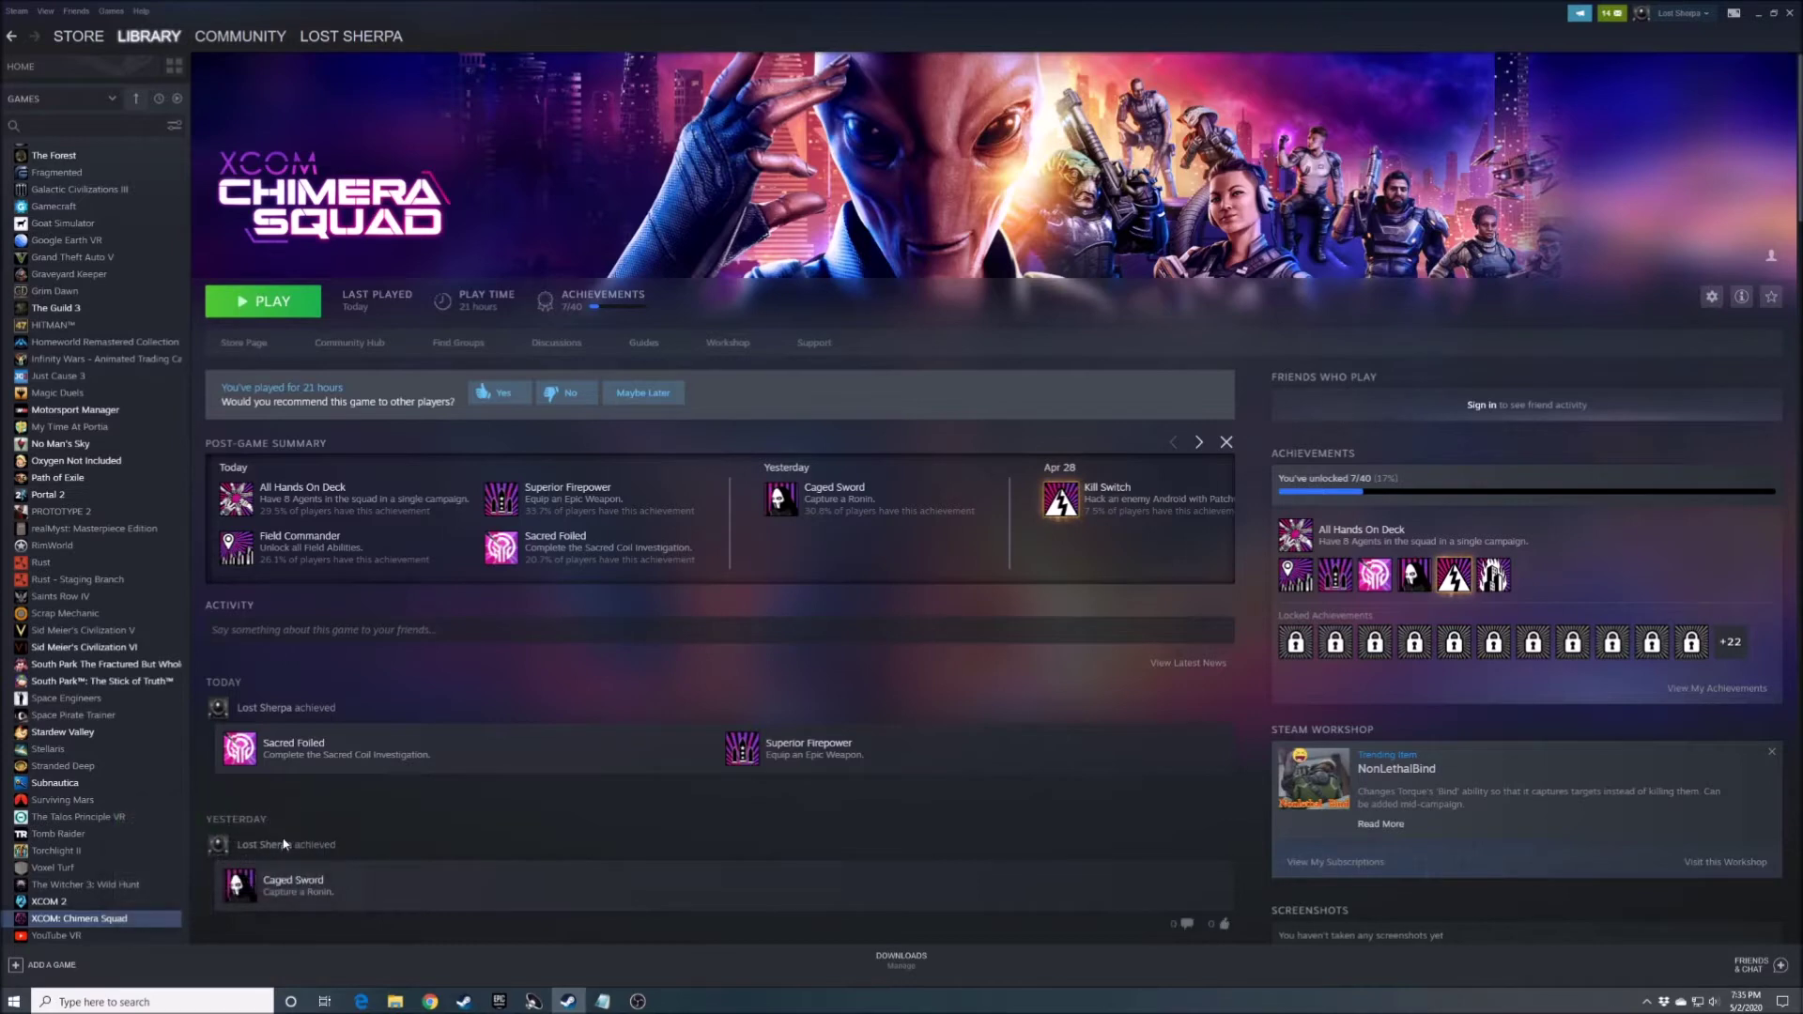
mouse_move(396, 1008)
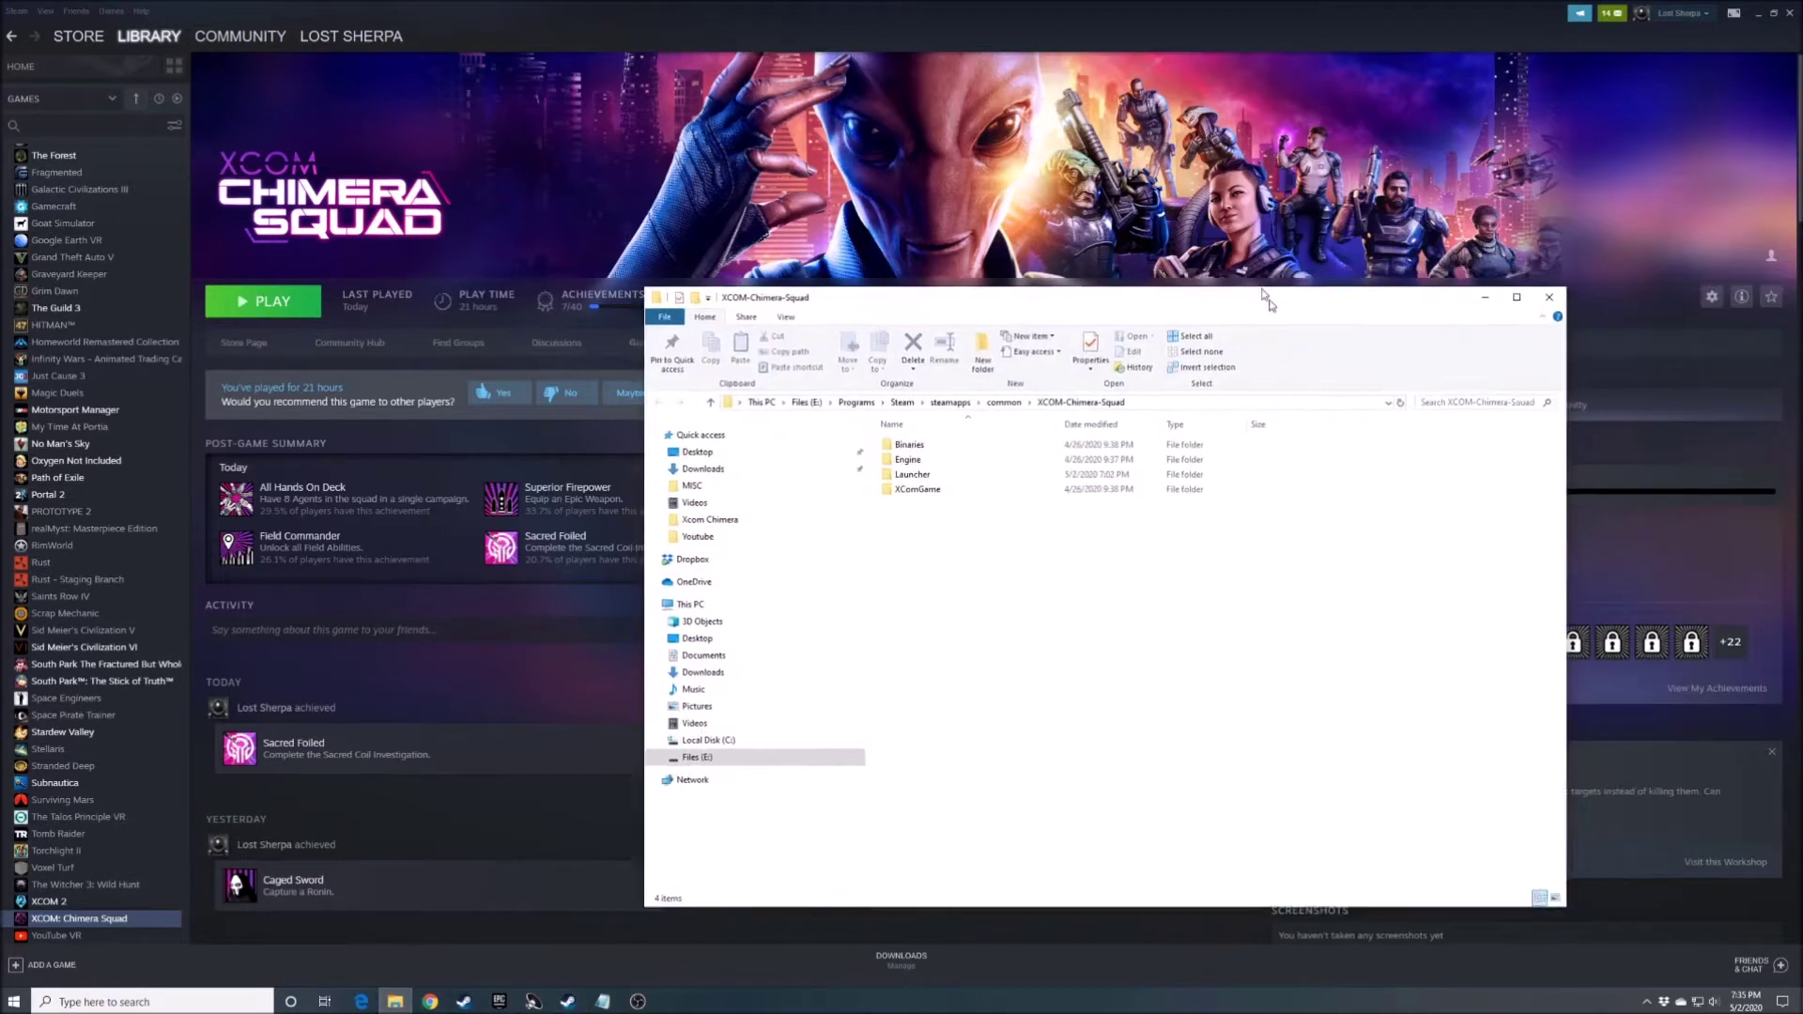
- Maximize the folder window and paste a shortcut to xcom.exe inside Binaries\Win64
double_click(1164, 290)
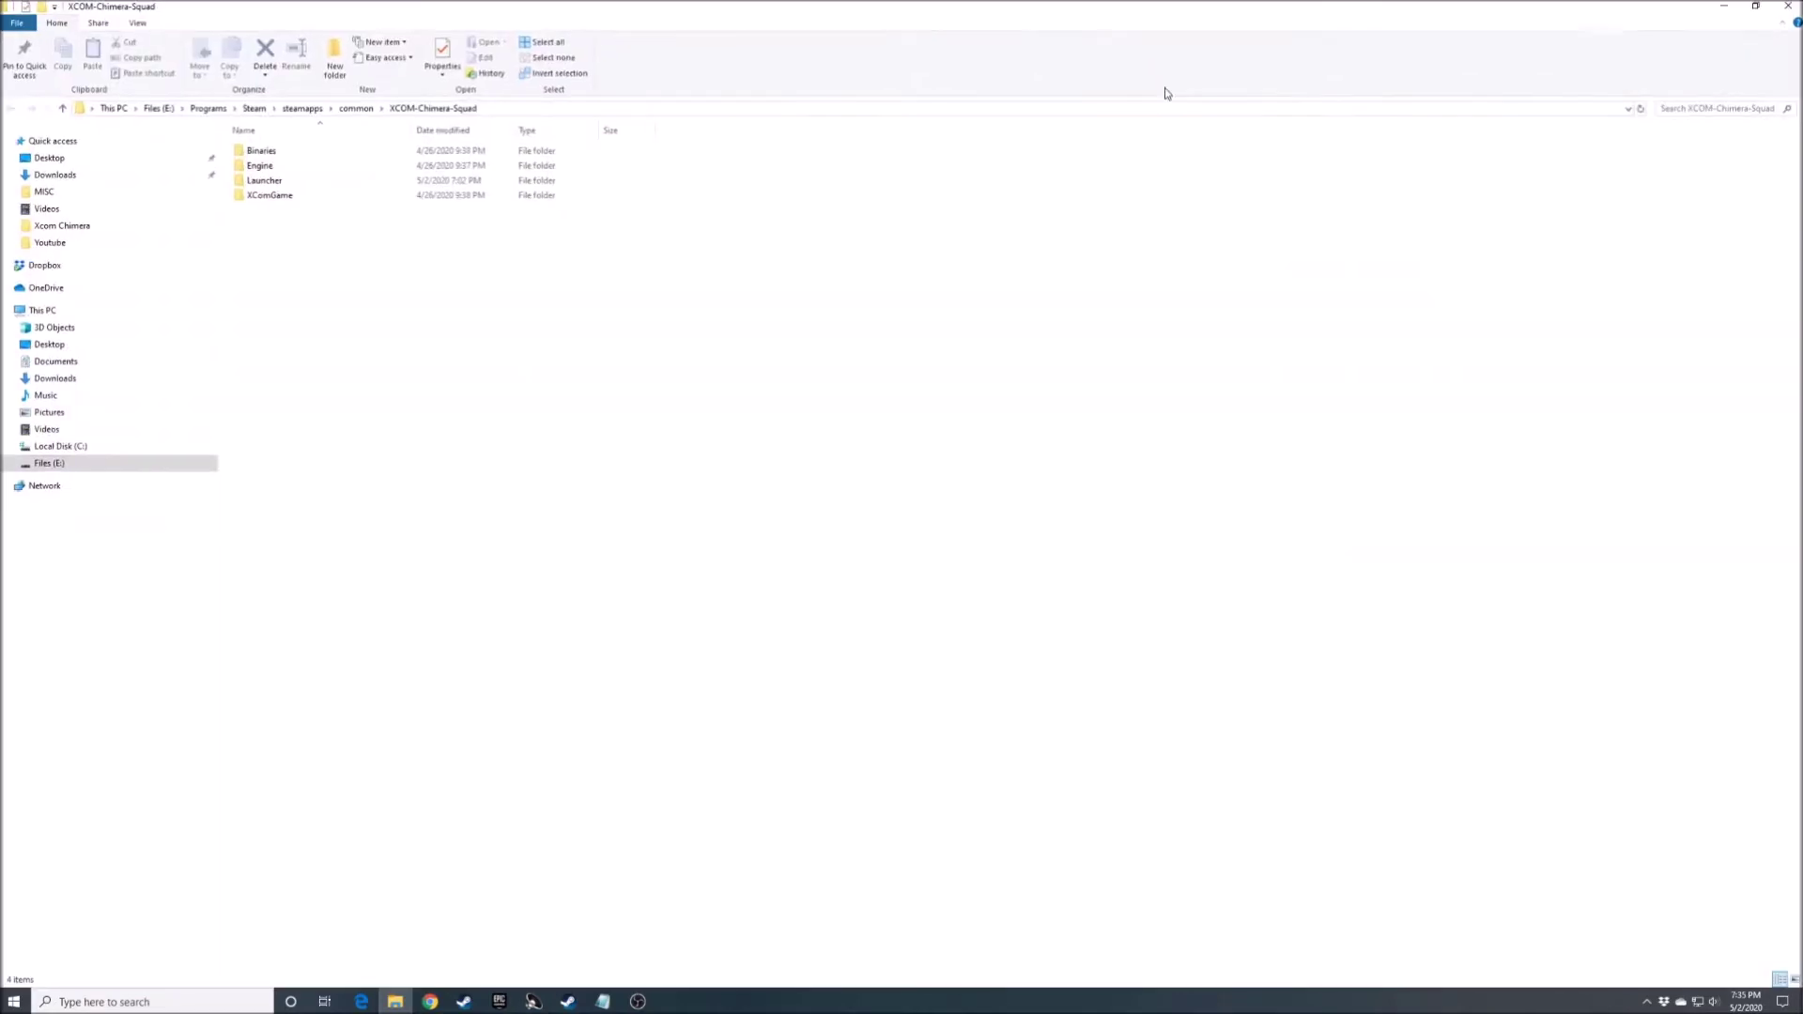
click(286, 194)
double_click(286, 150)
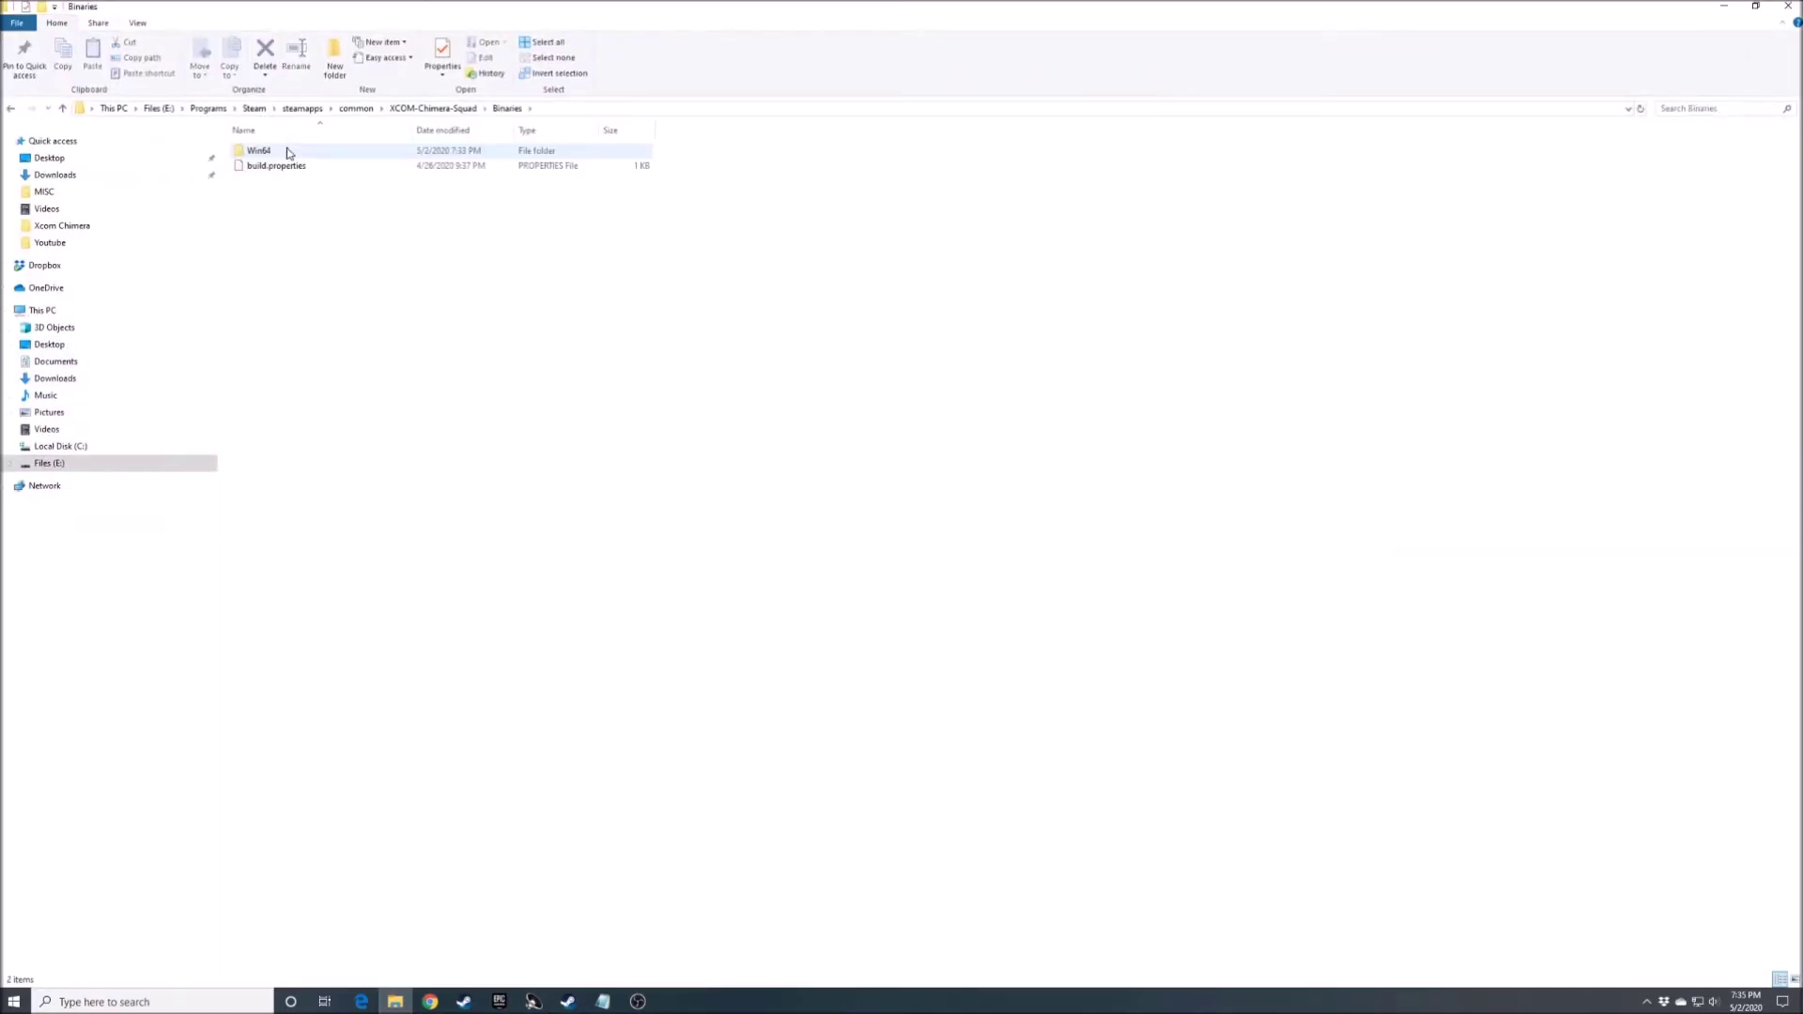
double_click(298, 154)
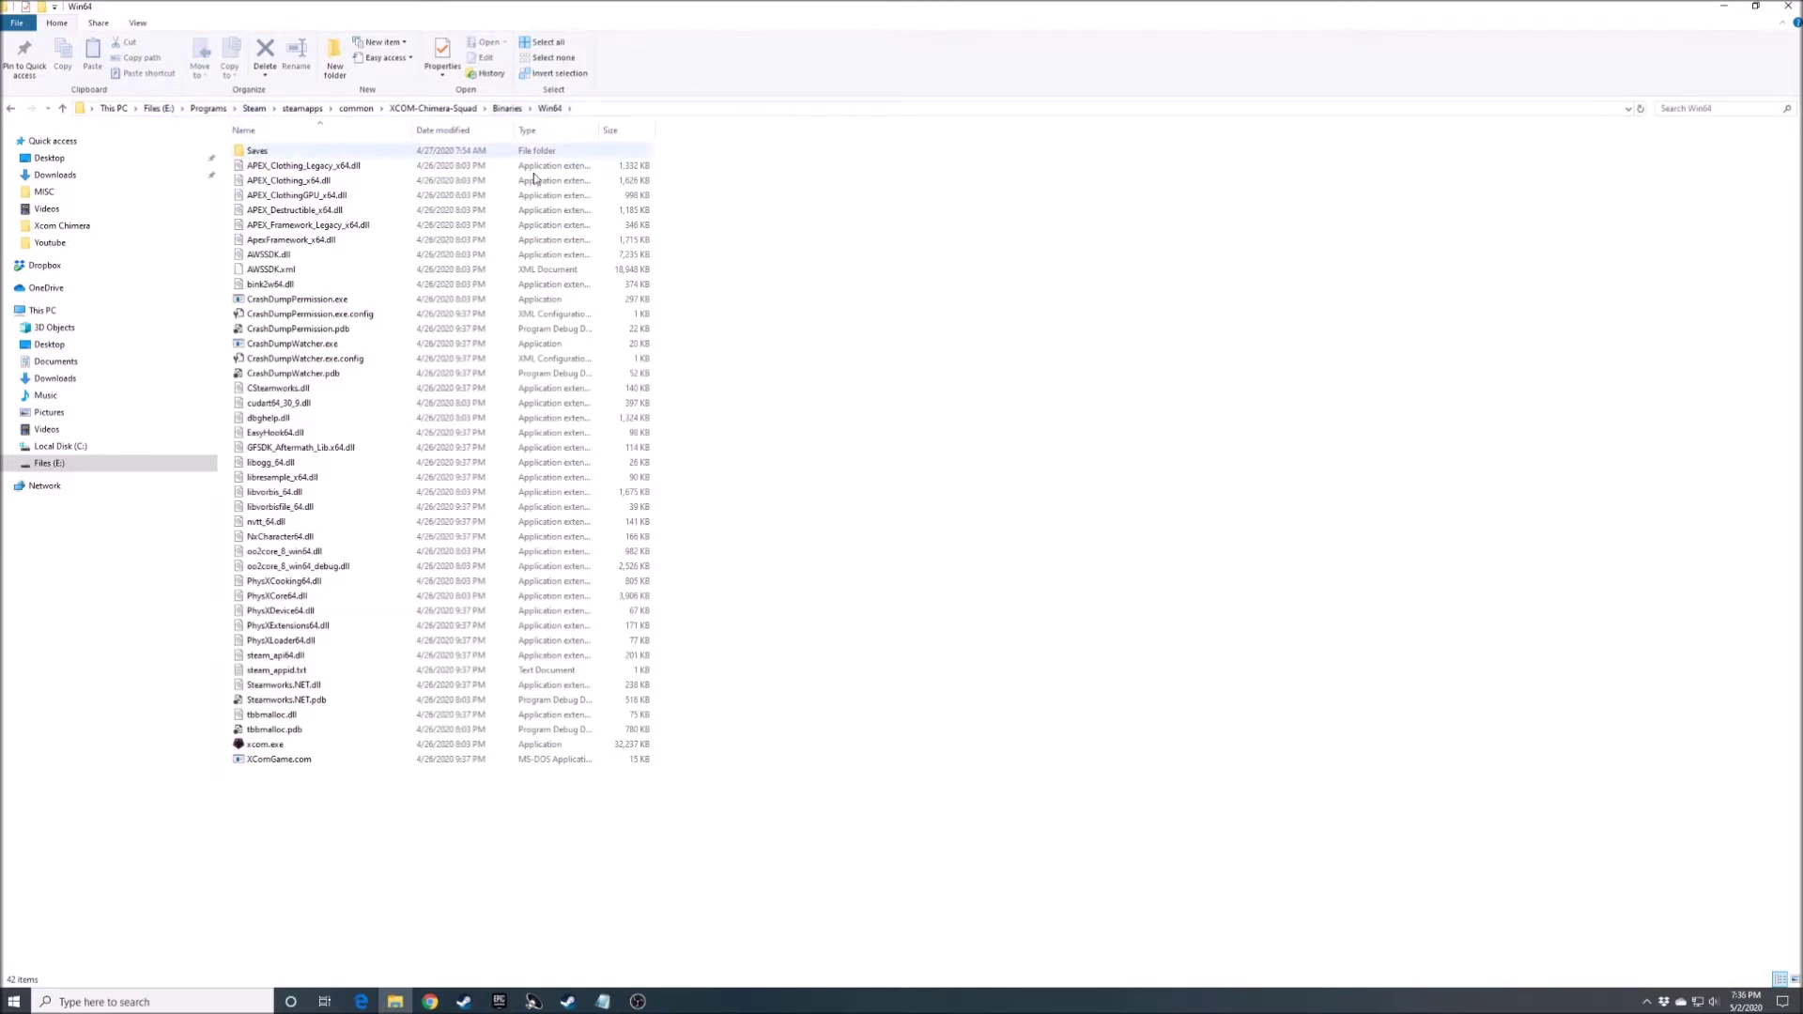
click(317, 743)
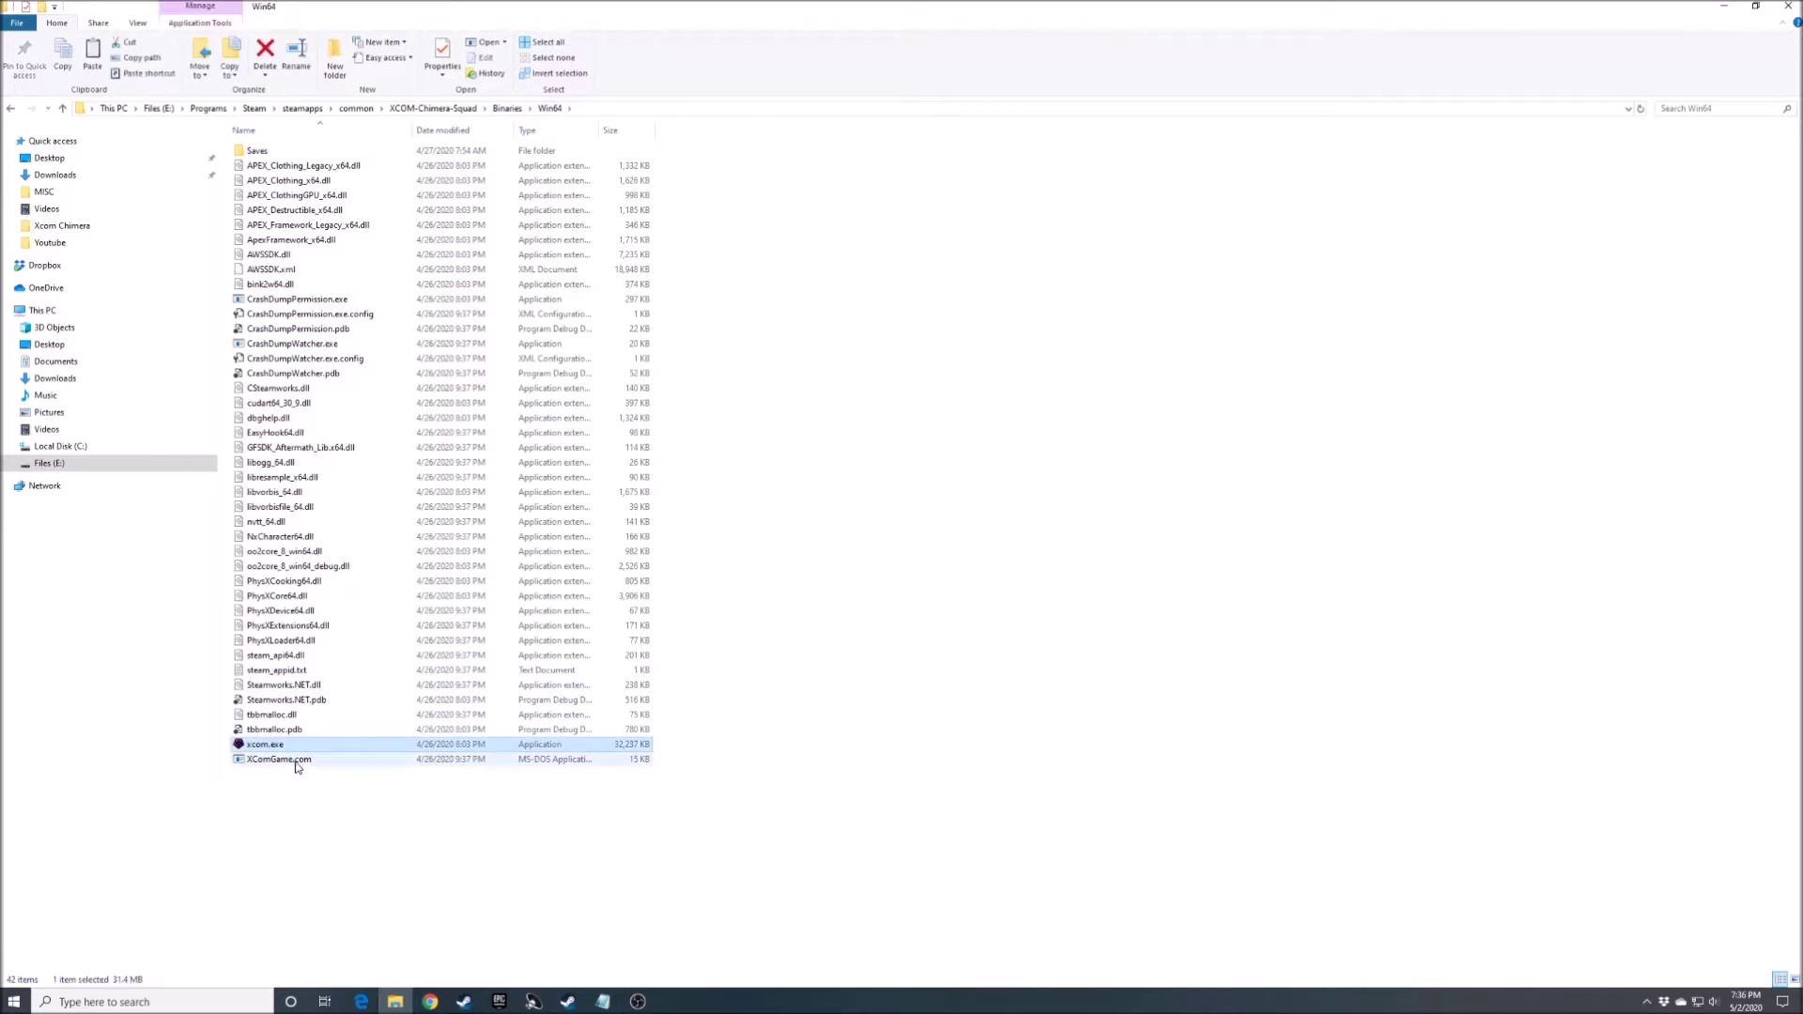
right_click(301, 794)
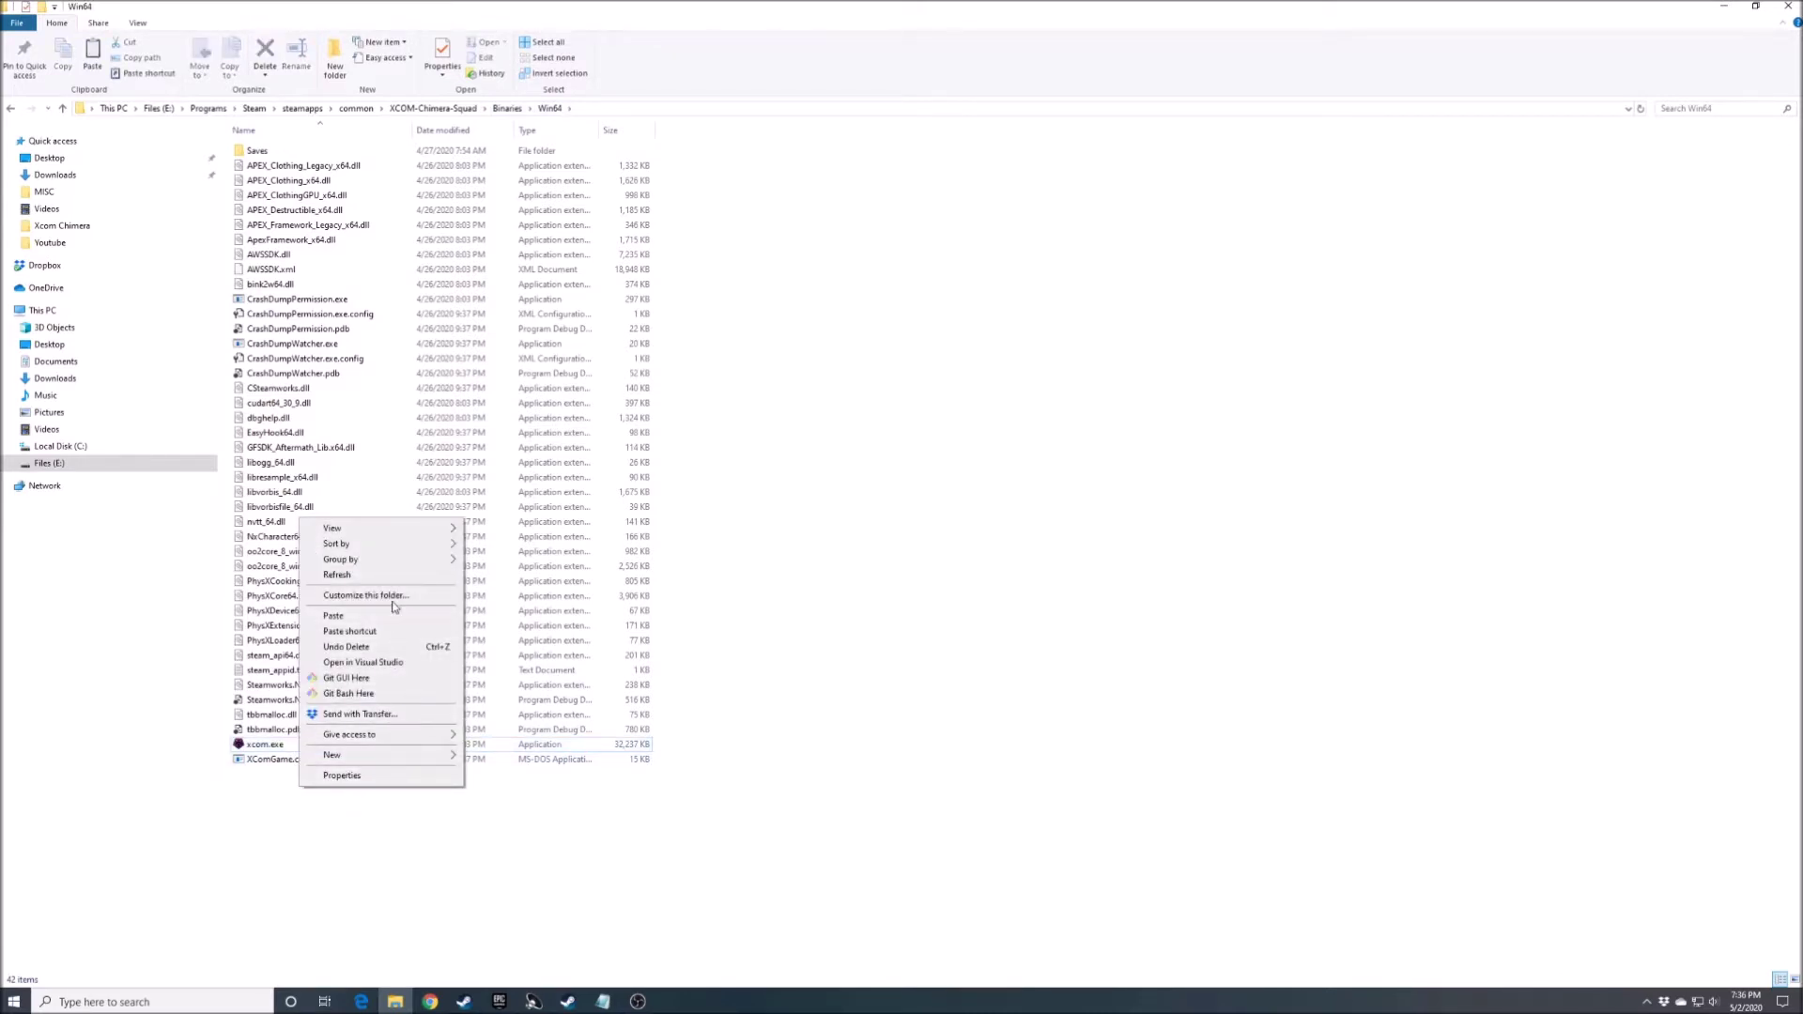
click(361, 631)
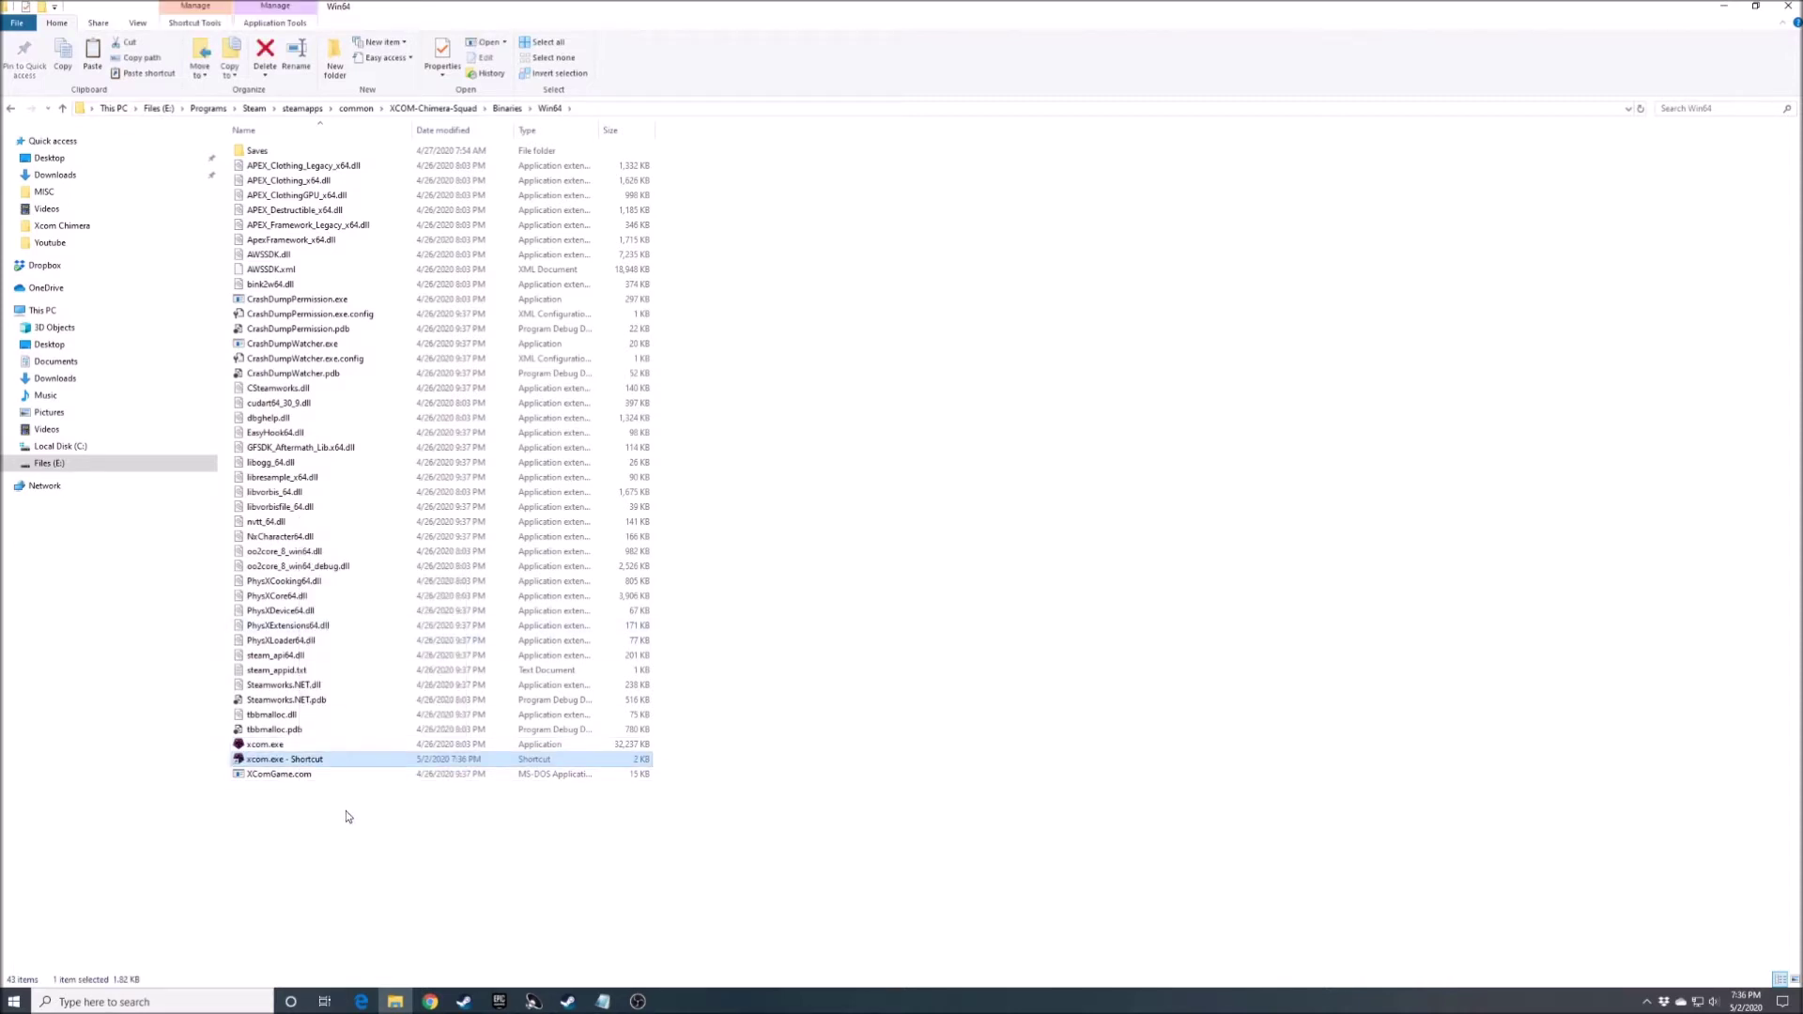
- Append -allowconsole to the xcom.exe shortcut's Target and save it
right_click(324, 767)
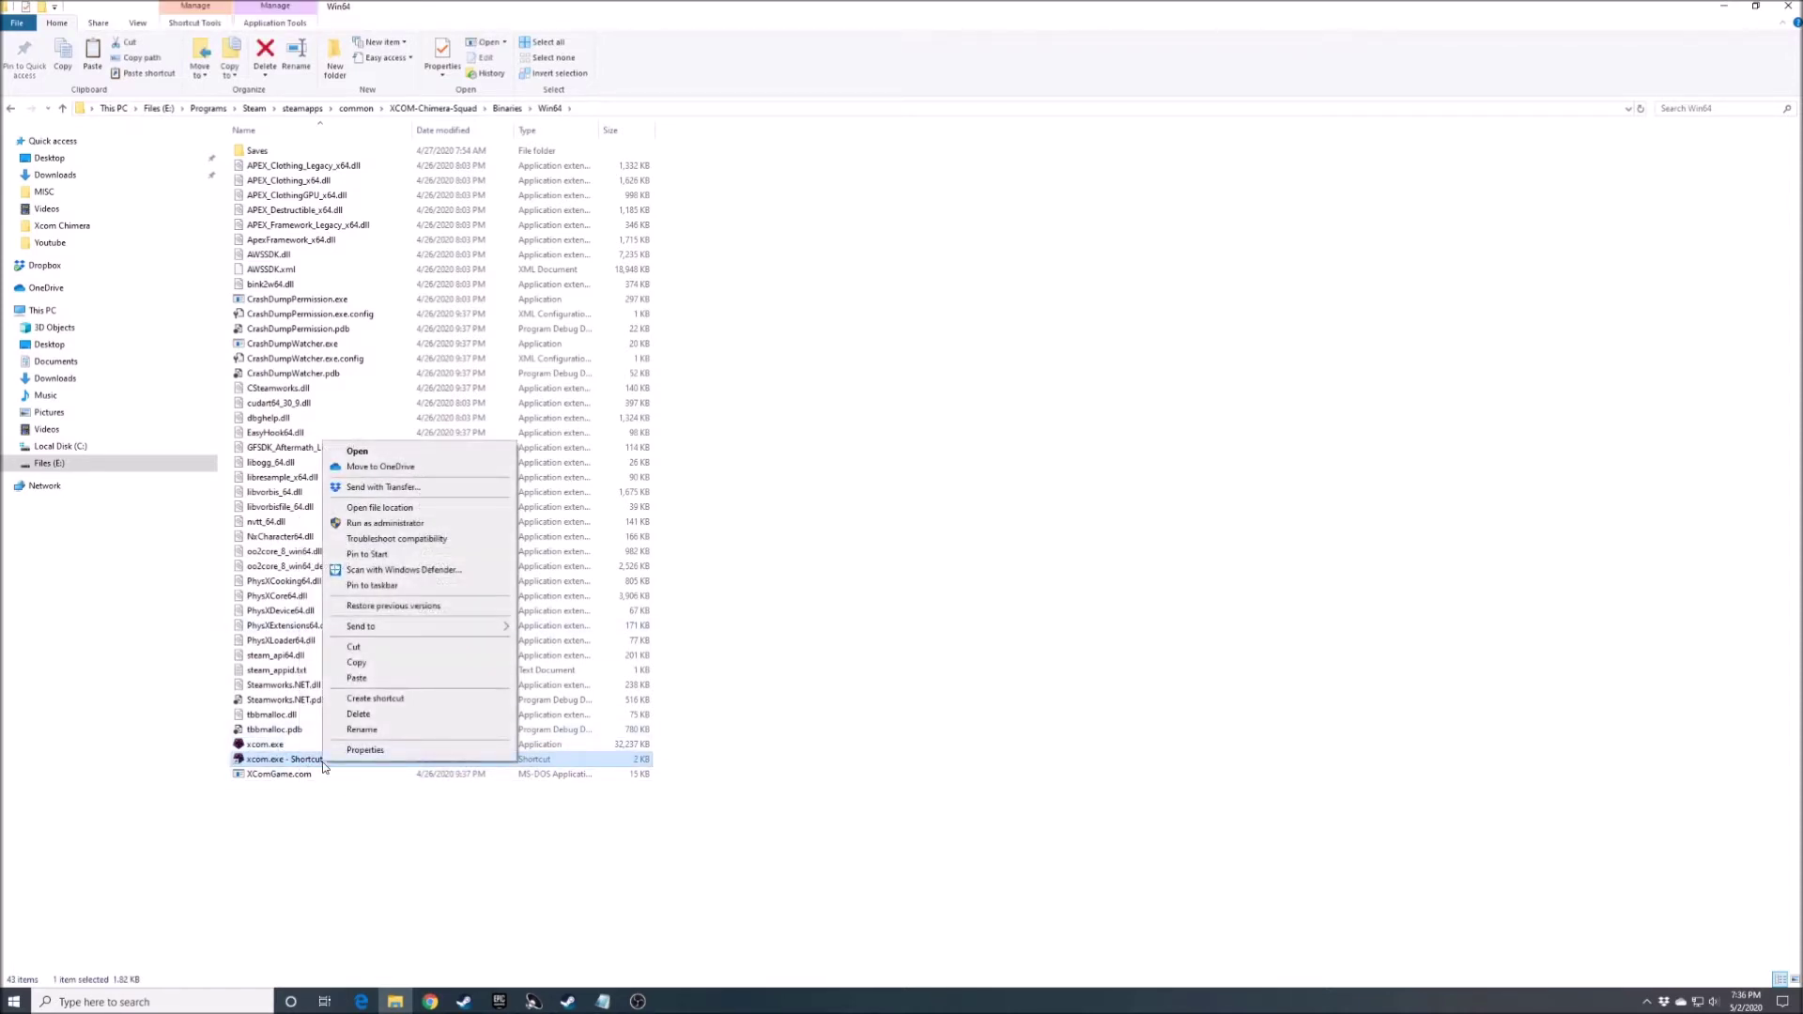
click(405, 752)
click(543, 748)
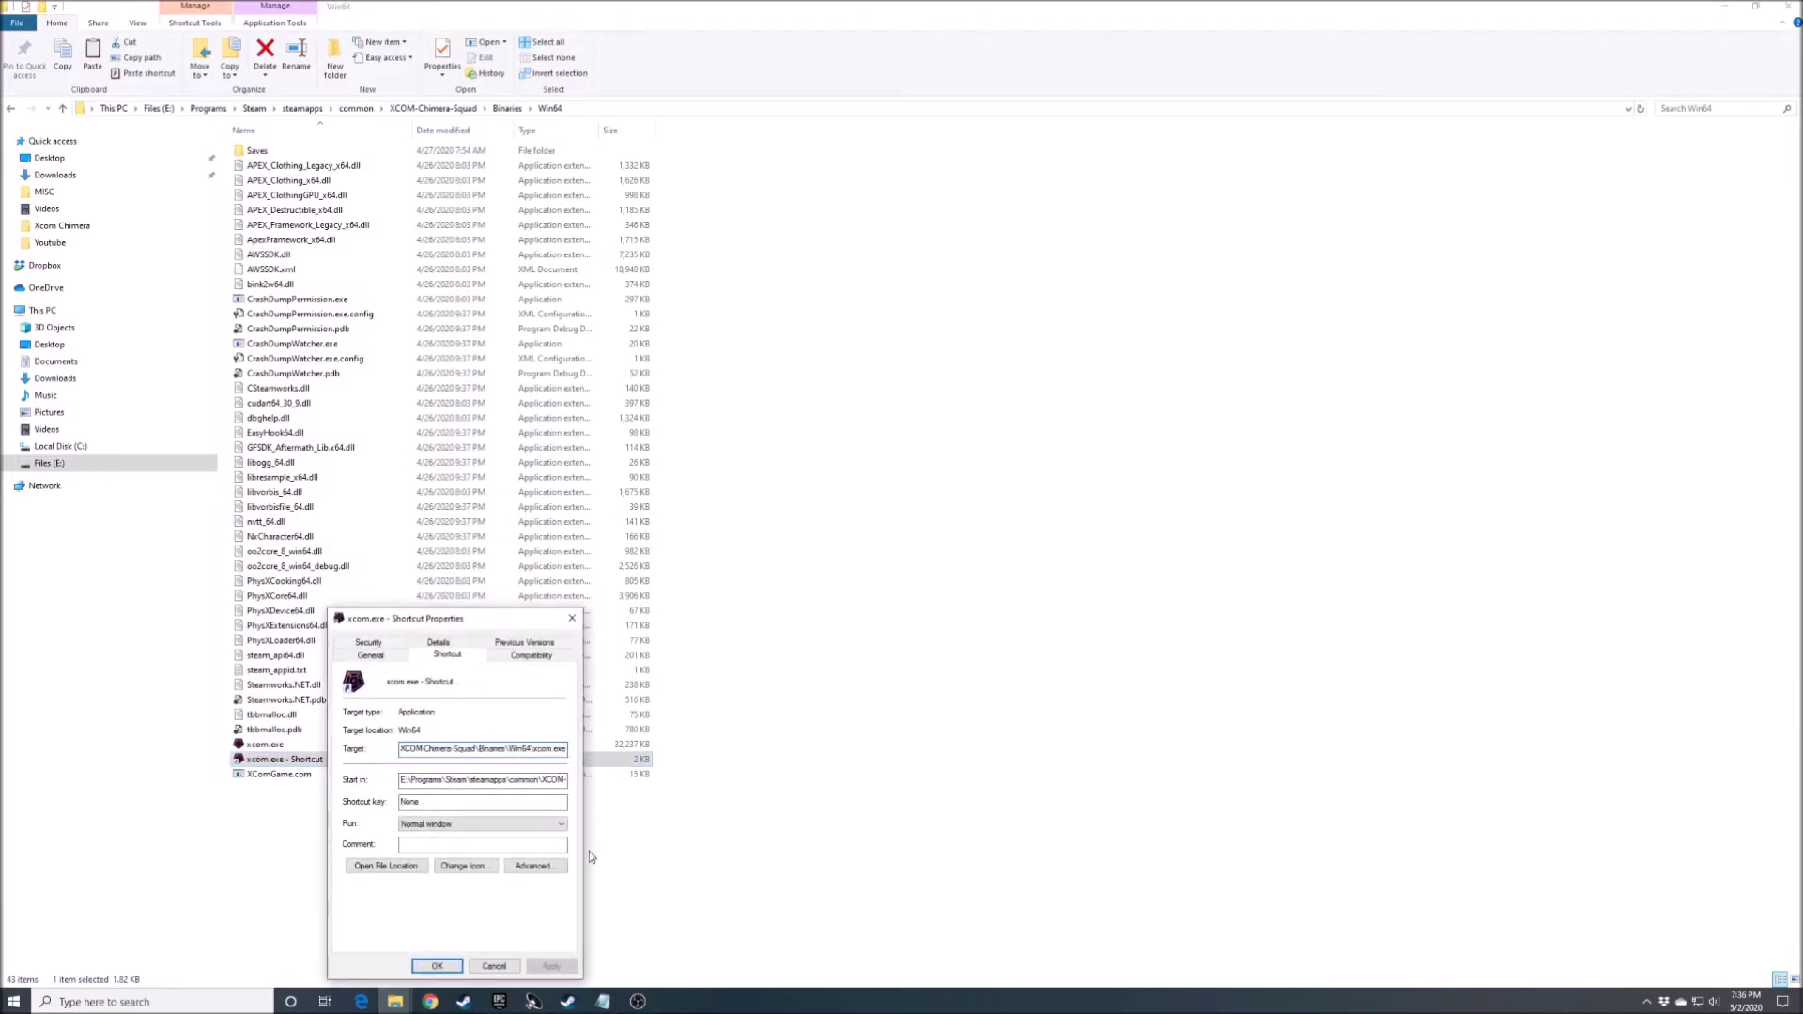
text(-)
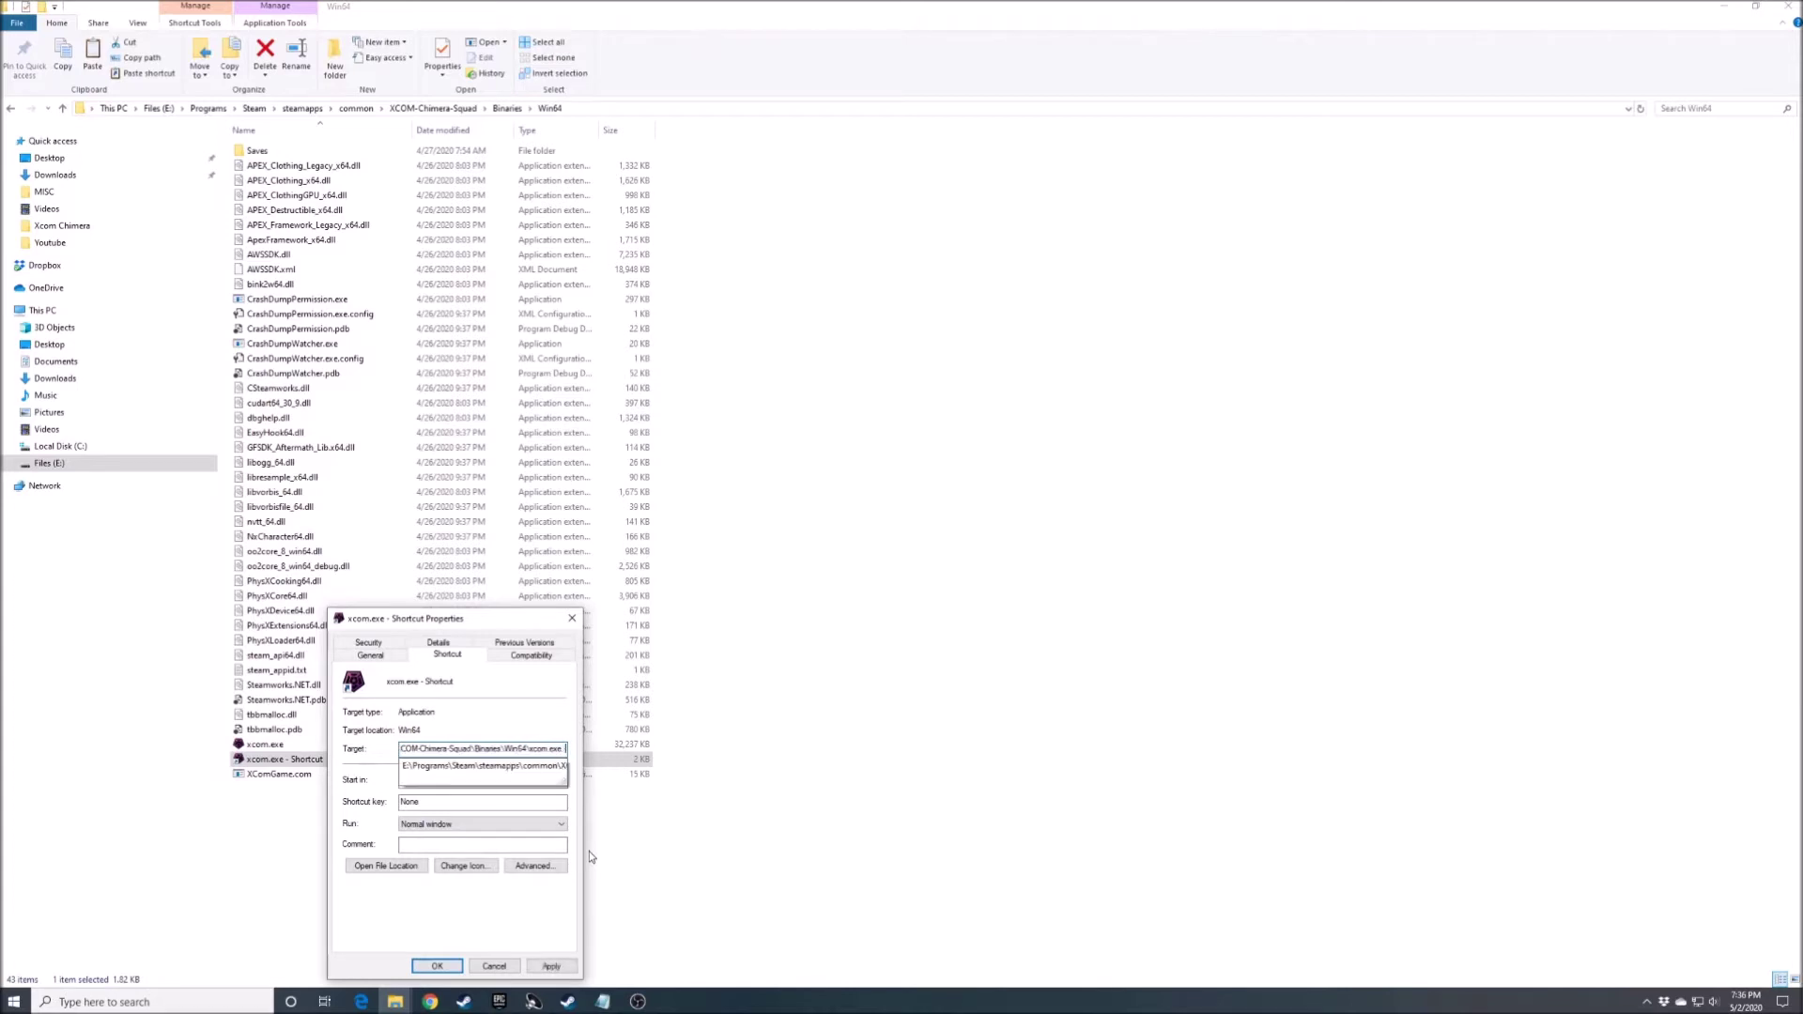
key(BackSpace)
key(BackSpace)
text(-al)
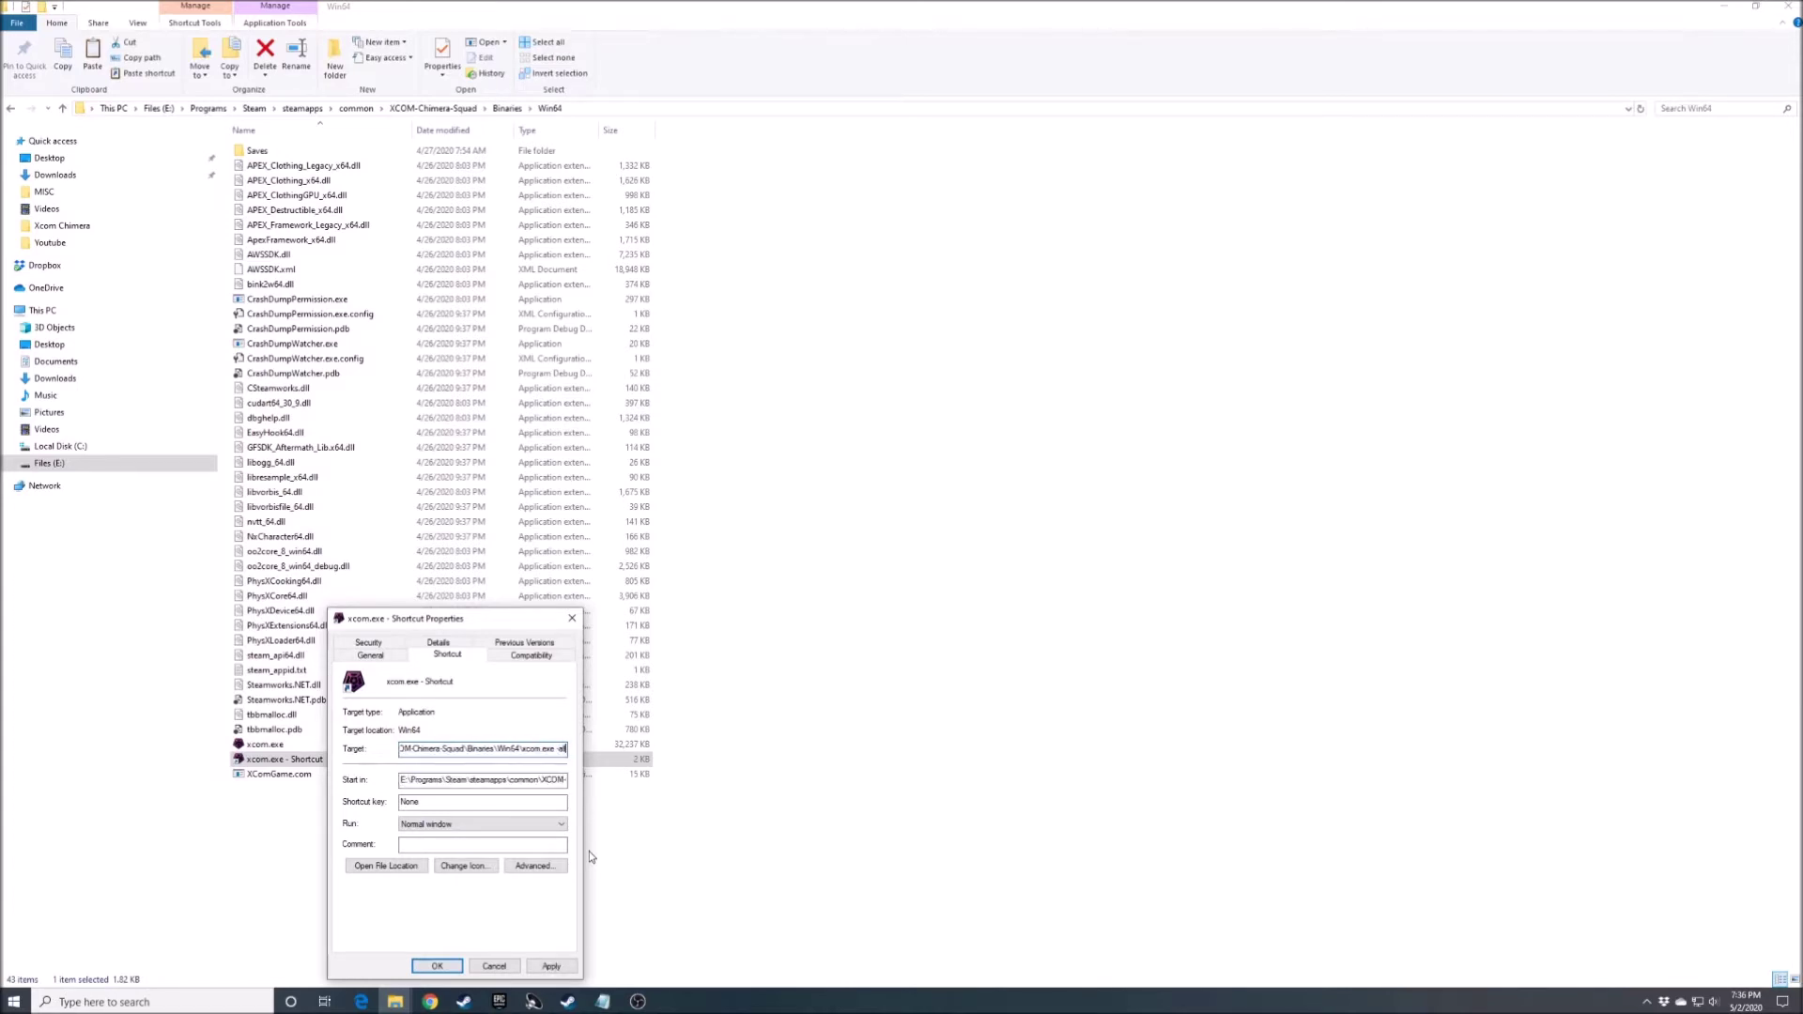
text(lowconsole)
click(446, 964)
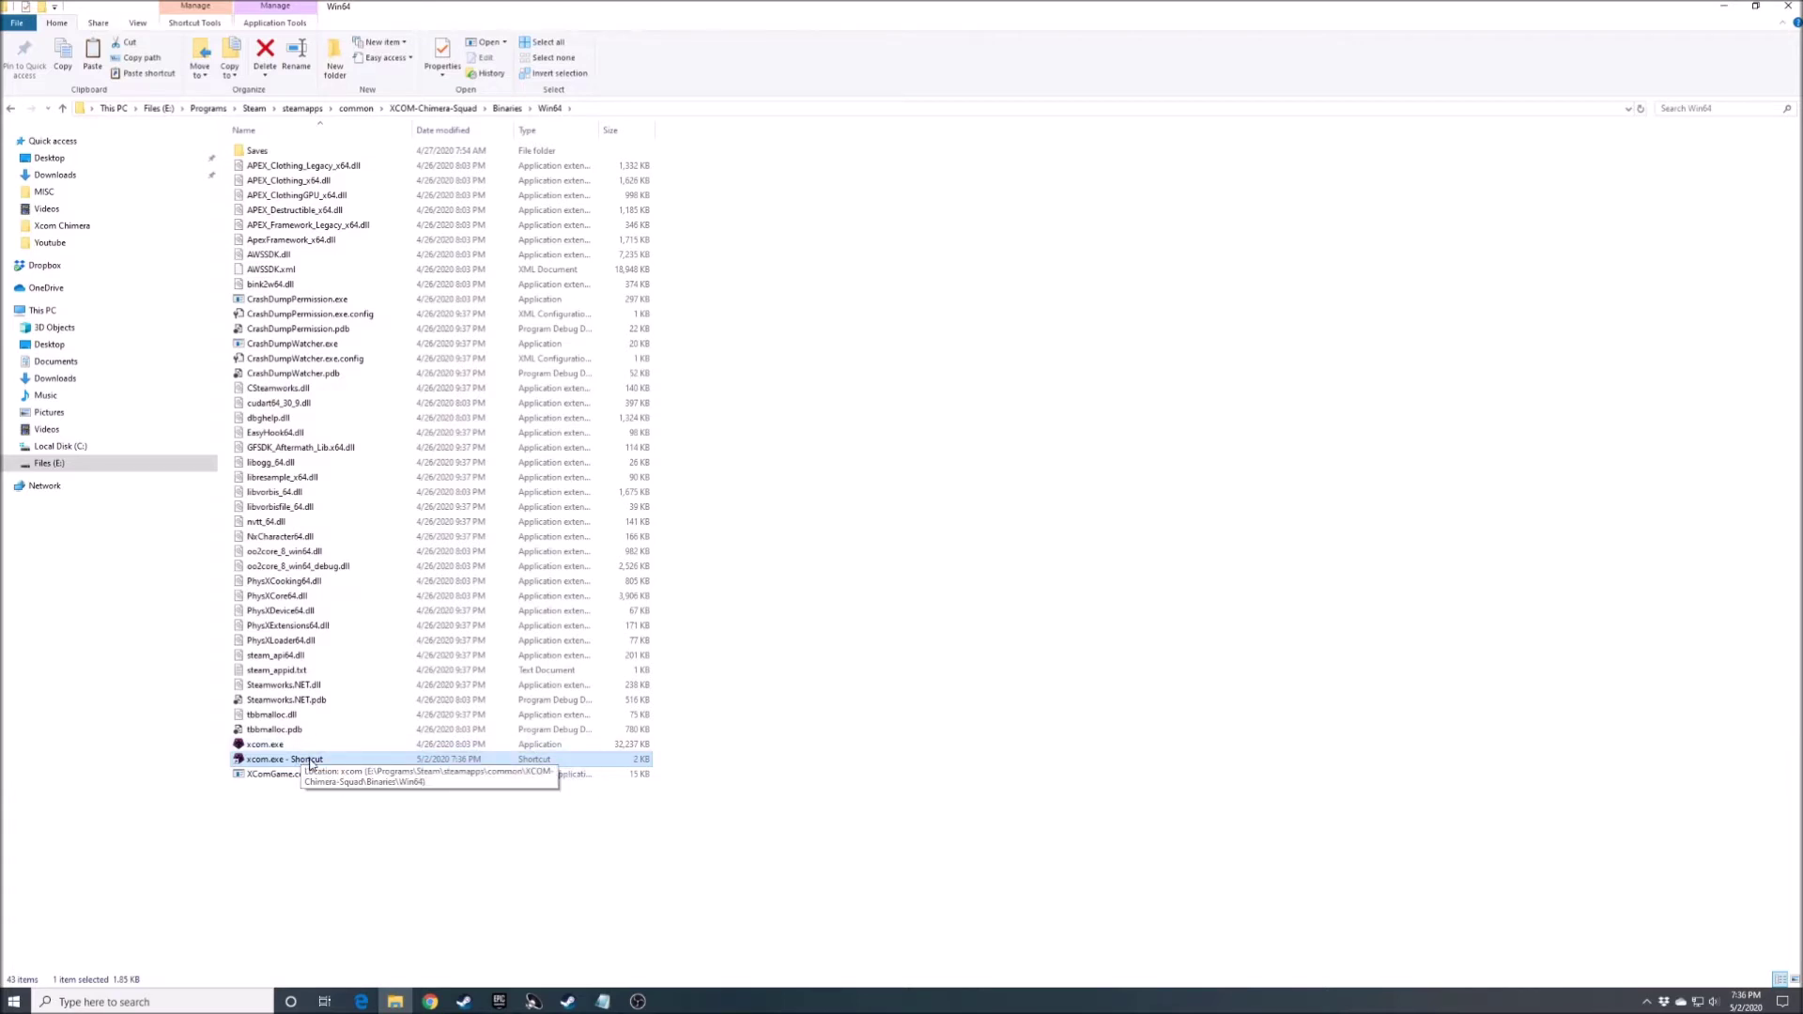
- Recheck the shortcut's Target in its properties, then launch the game from the shortcut
right_click(320, 760)
click(352, 745)
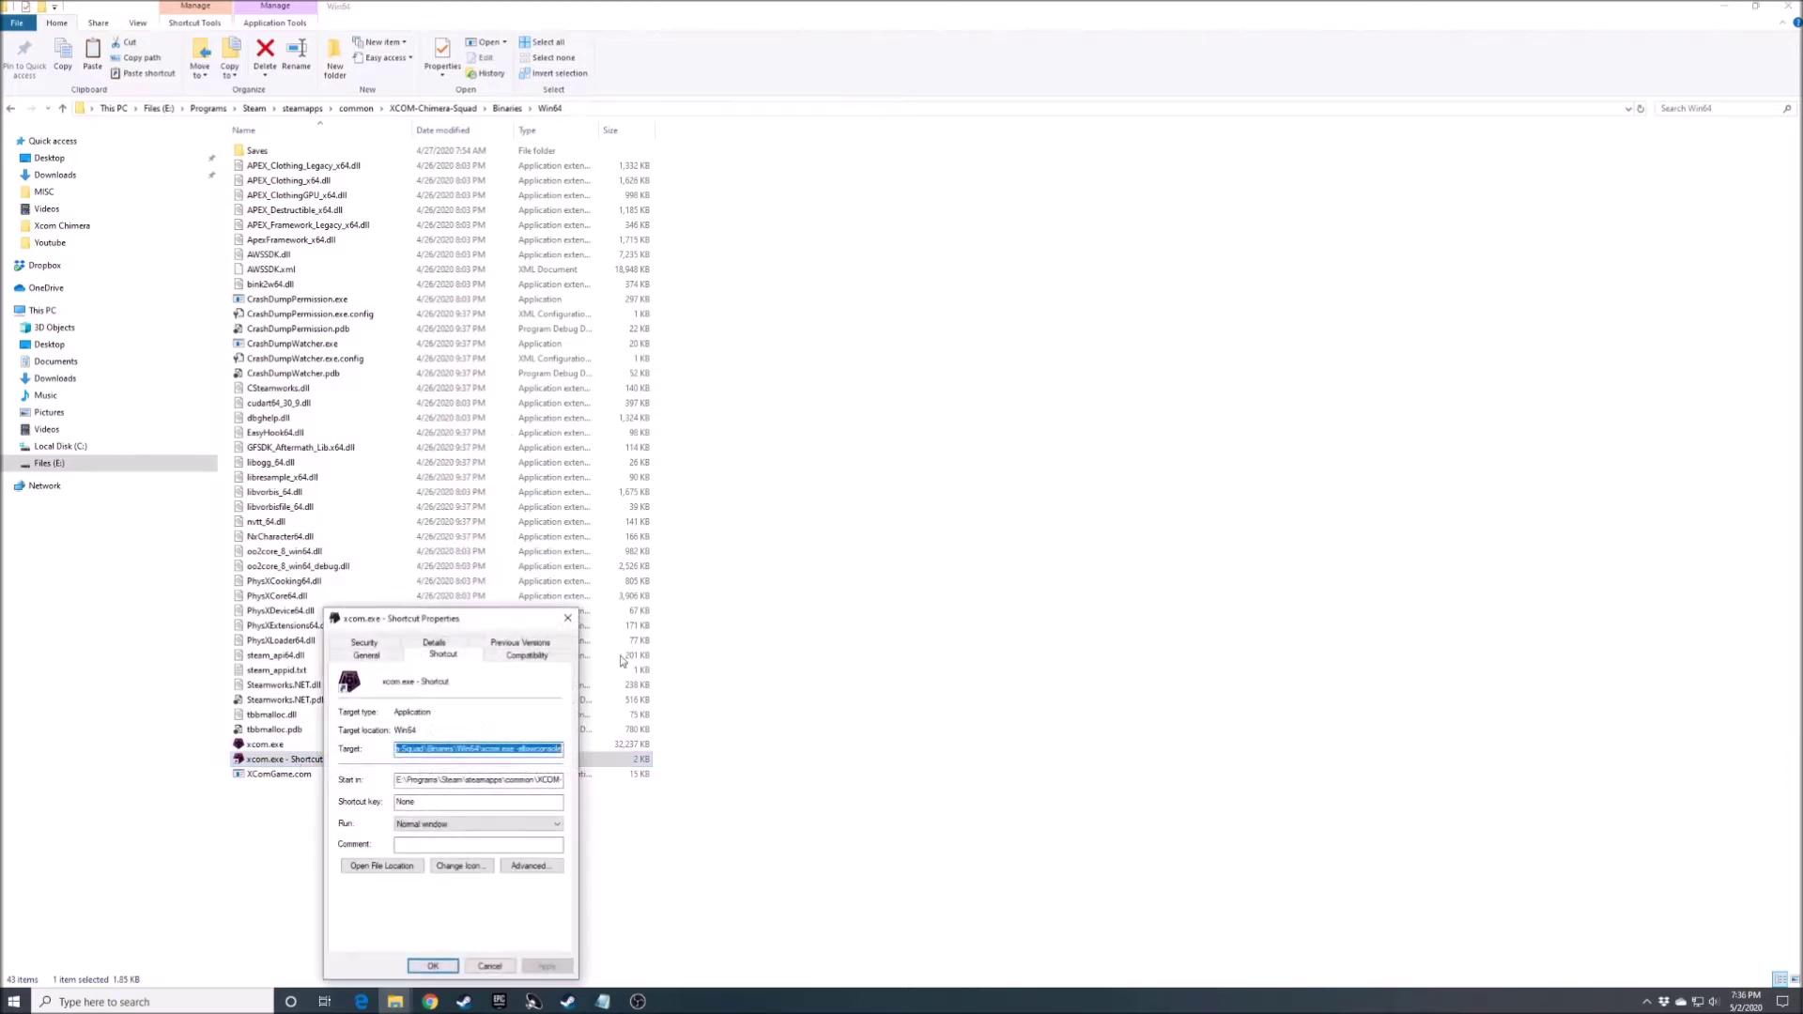
key(Escape)
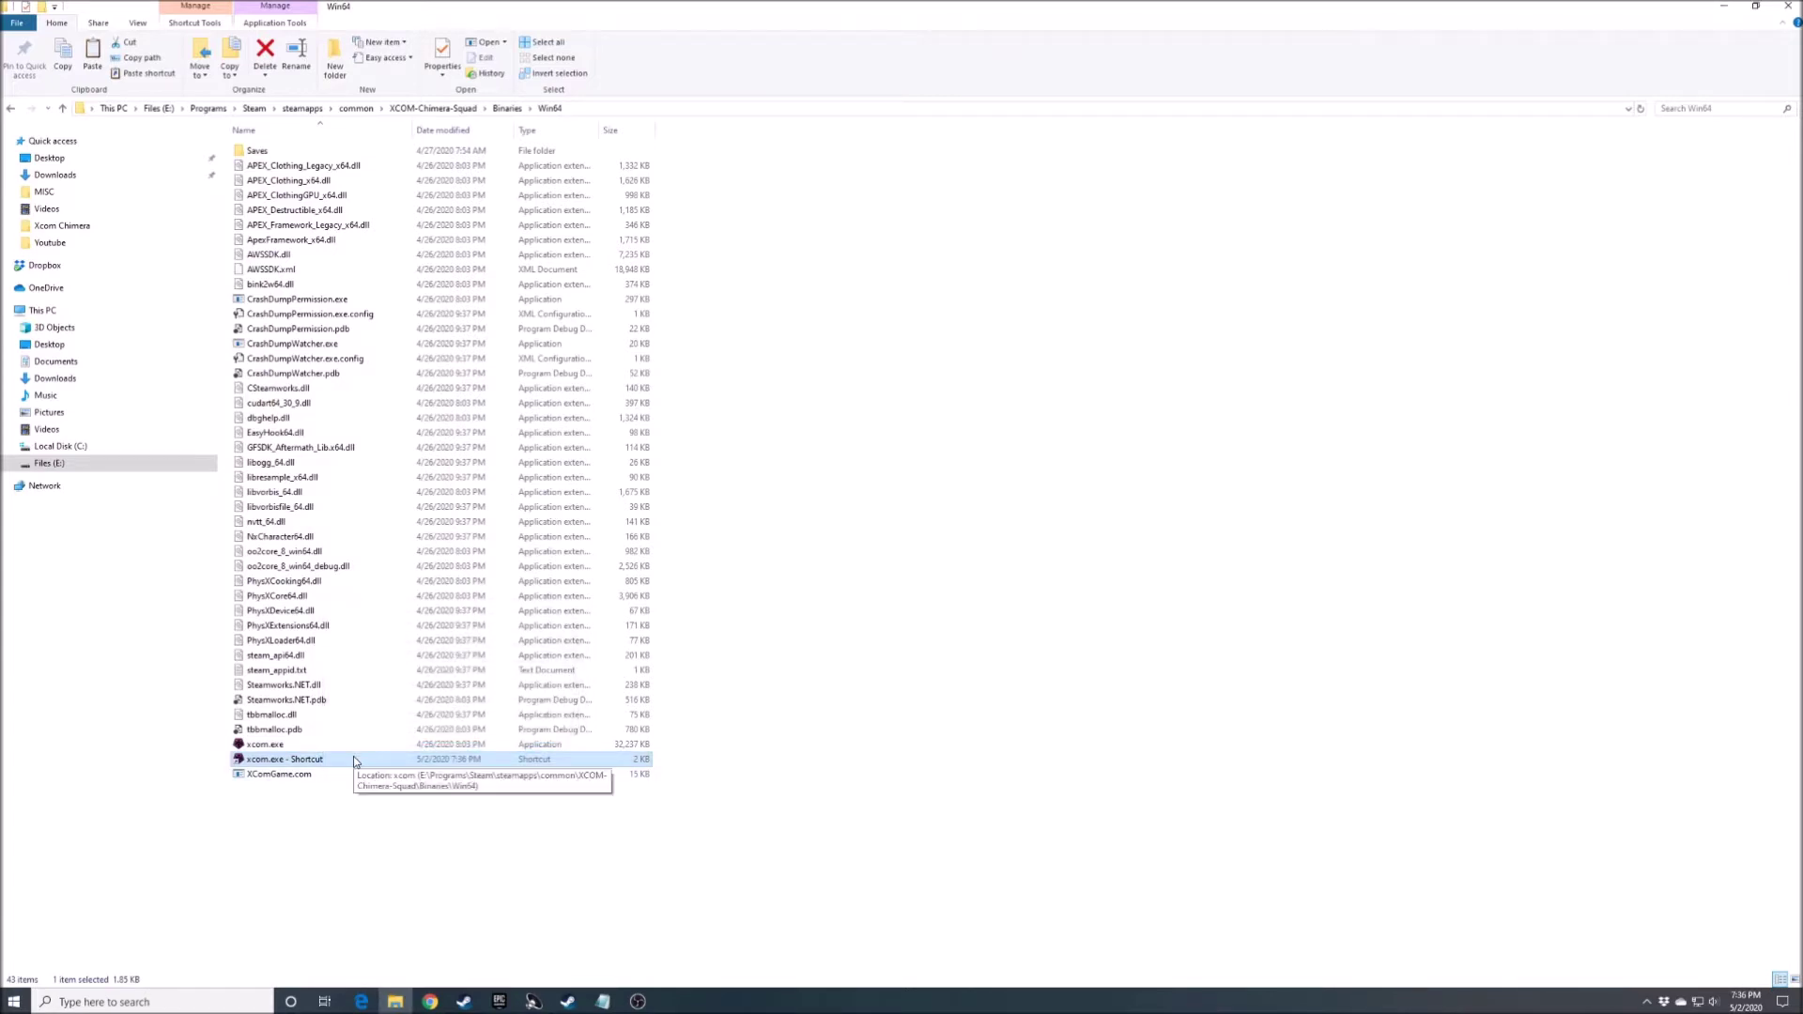
double_click(353, 758)
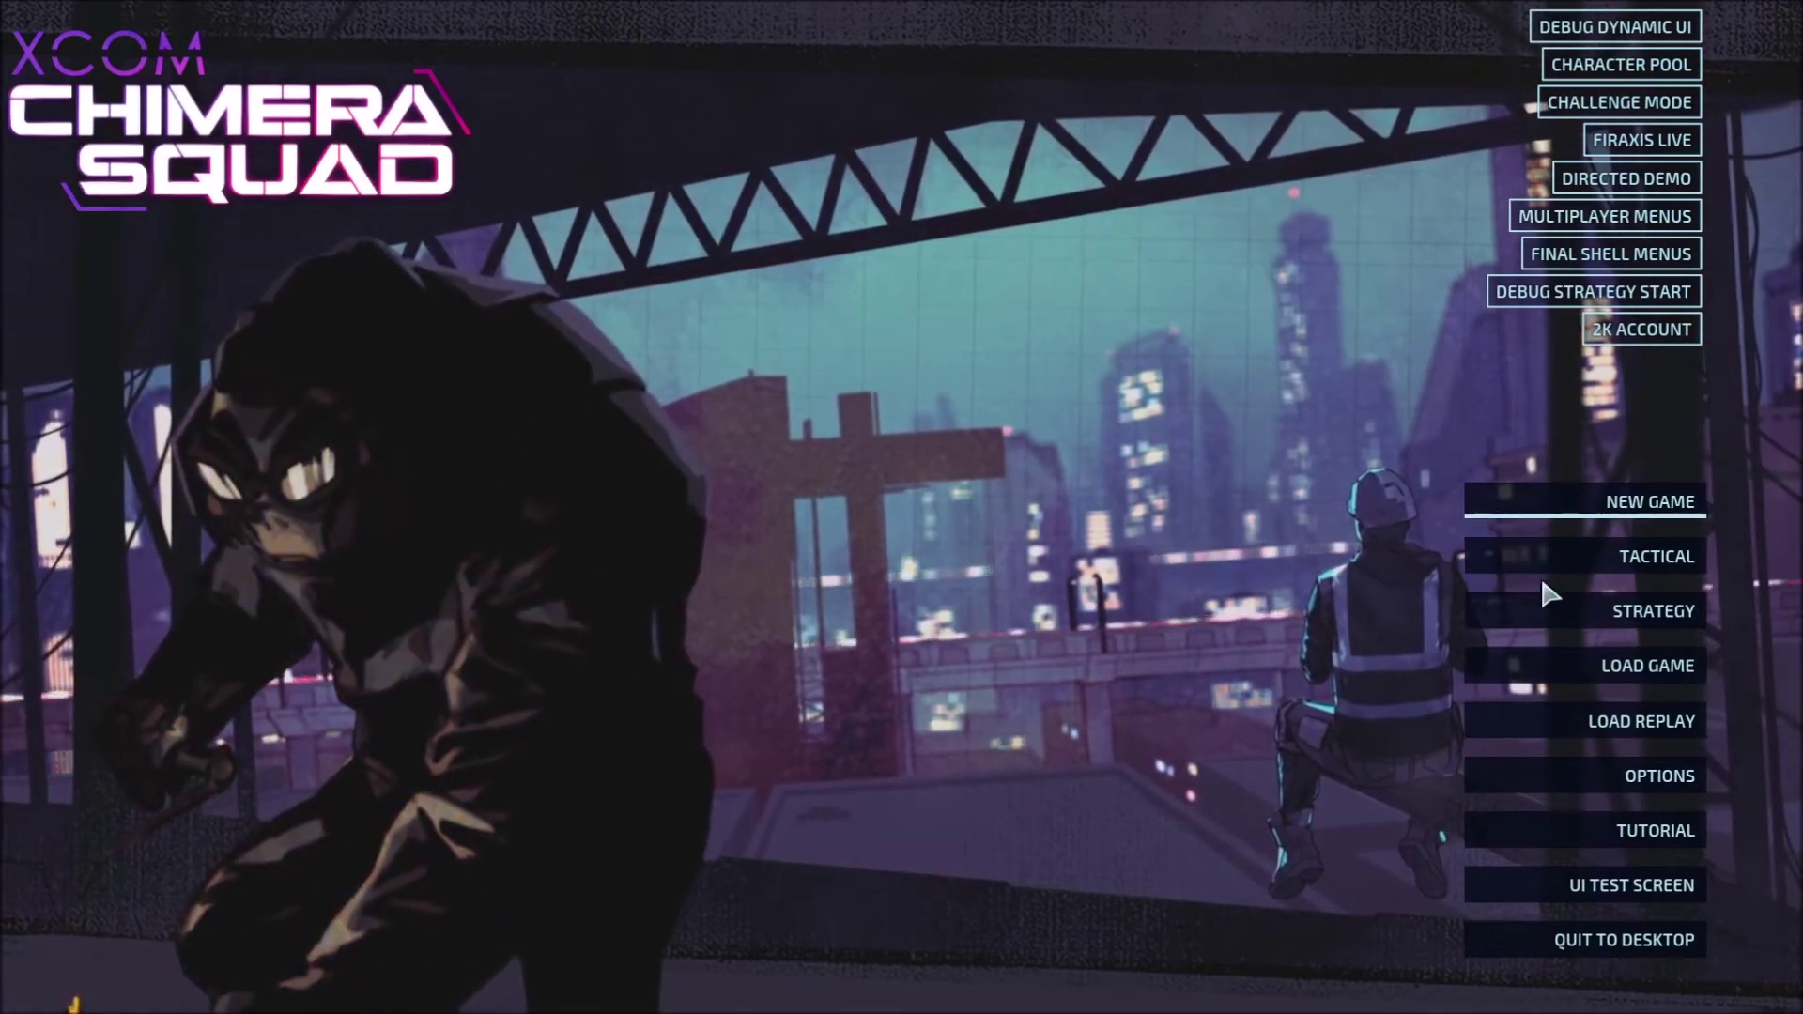
- Load the YT 48 save (Reclamation HQ, Act 2 Day 31) from Load Game
click(1541, 657)
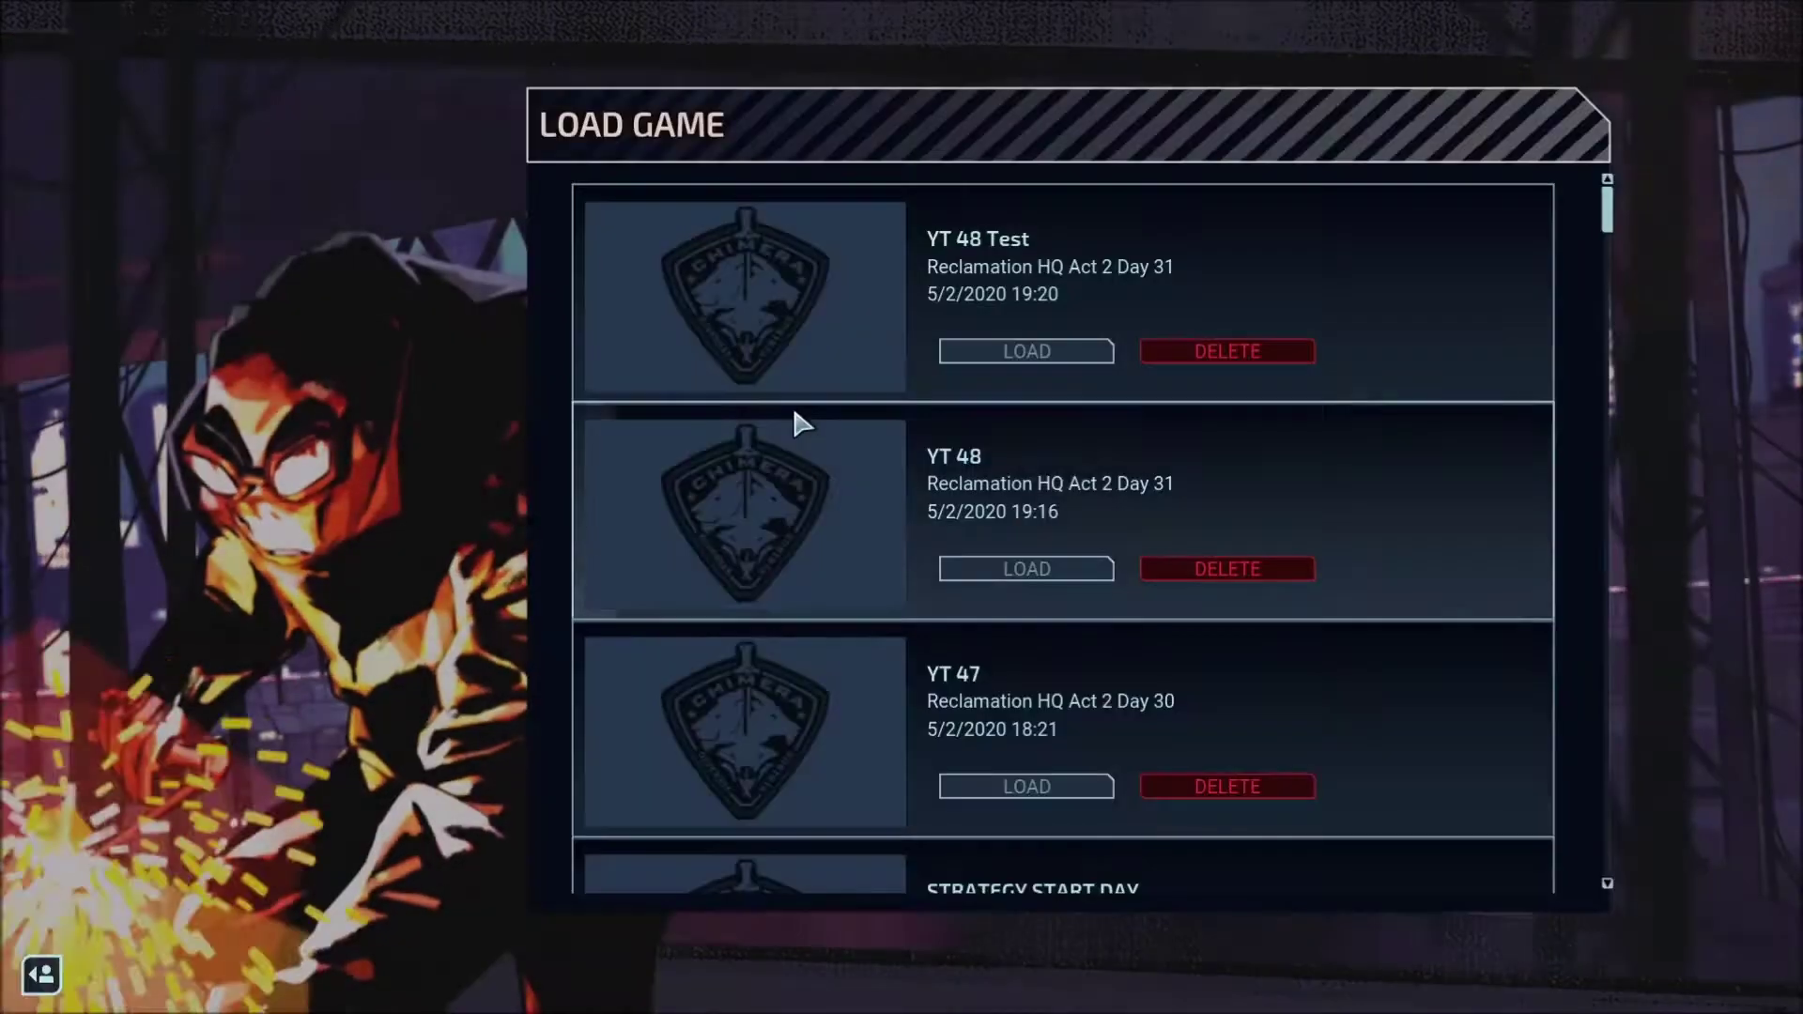
click(1023, 564)
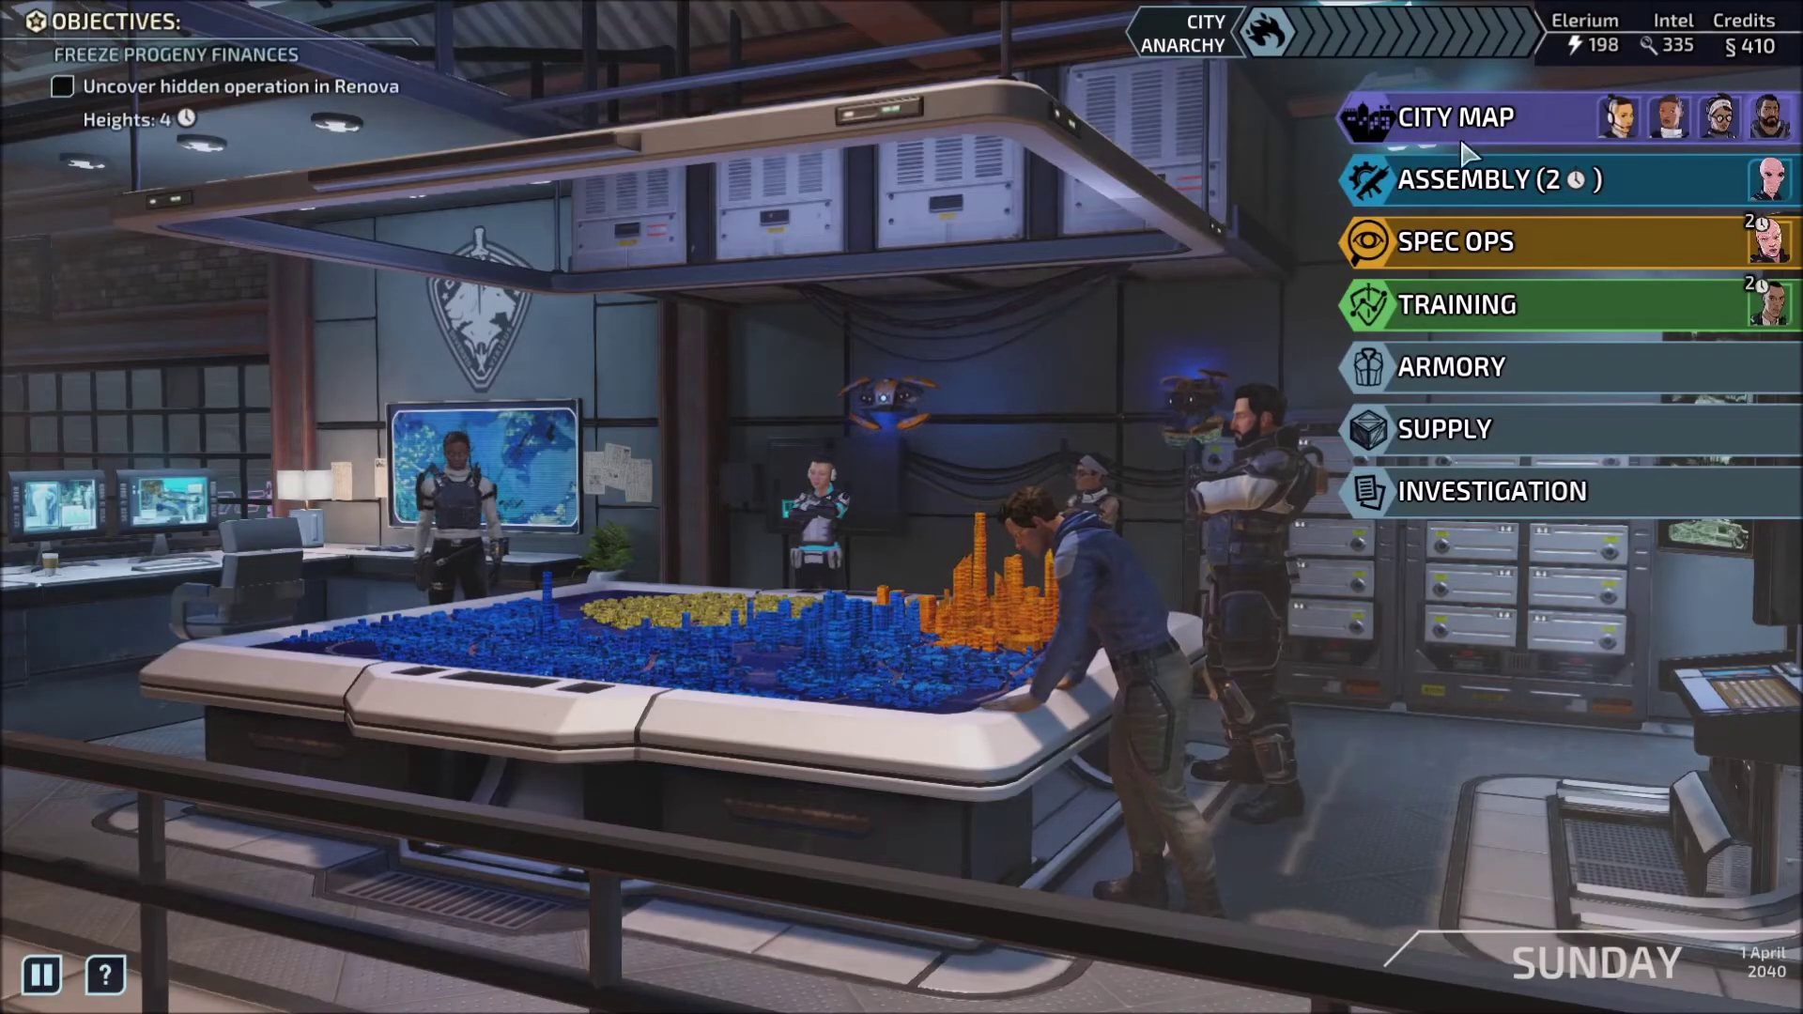
- Open Sr. Claymore's loadout in the Armory
click(1523, 370)
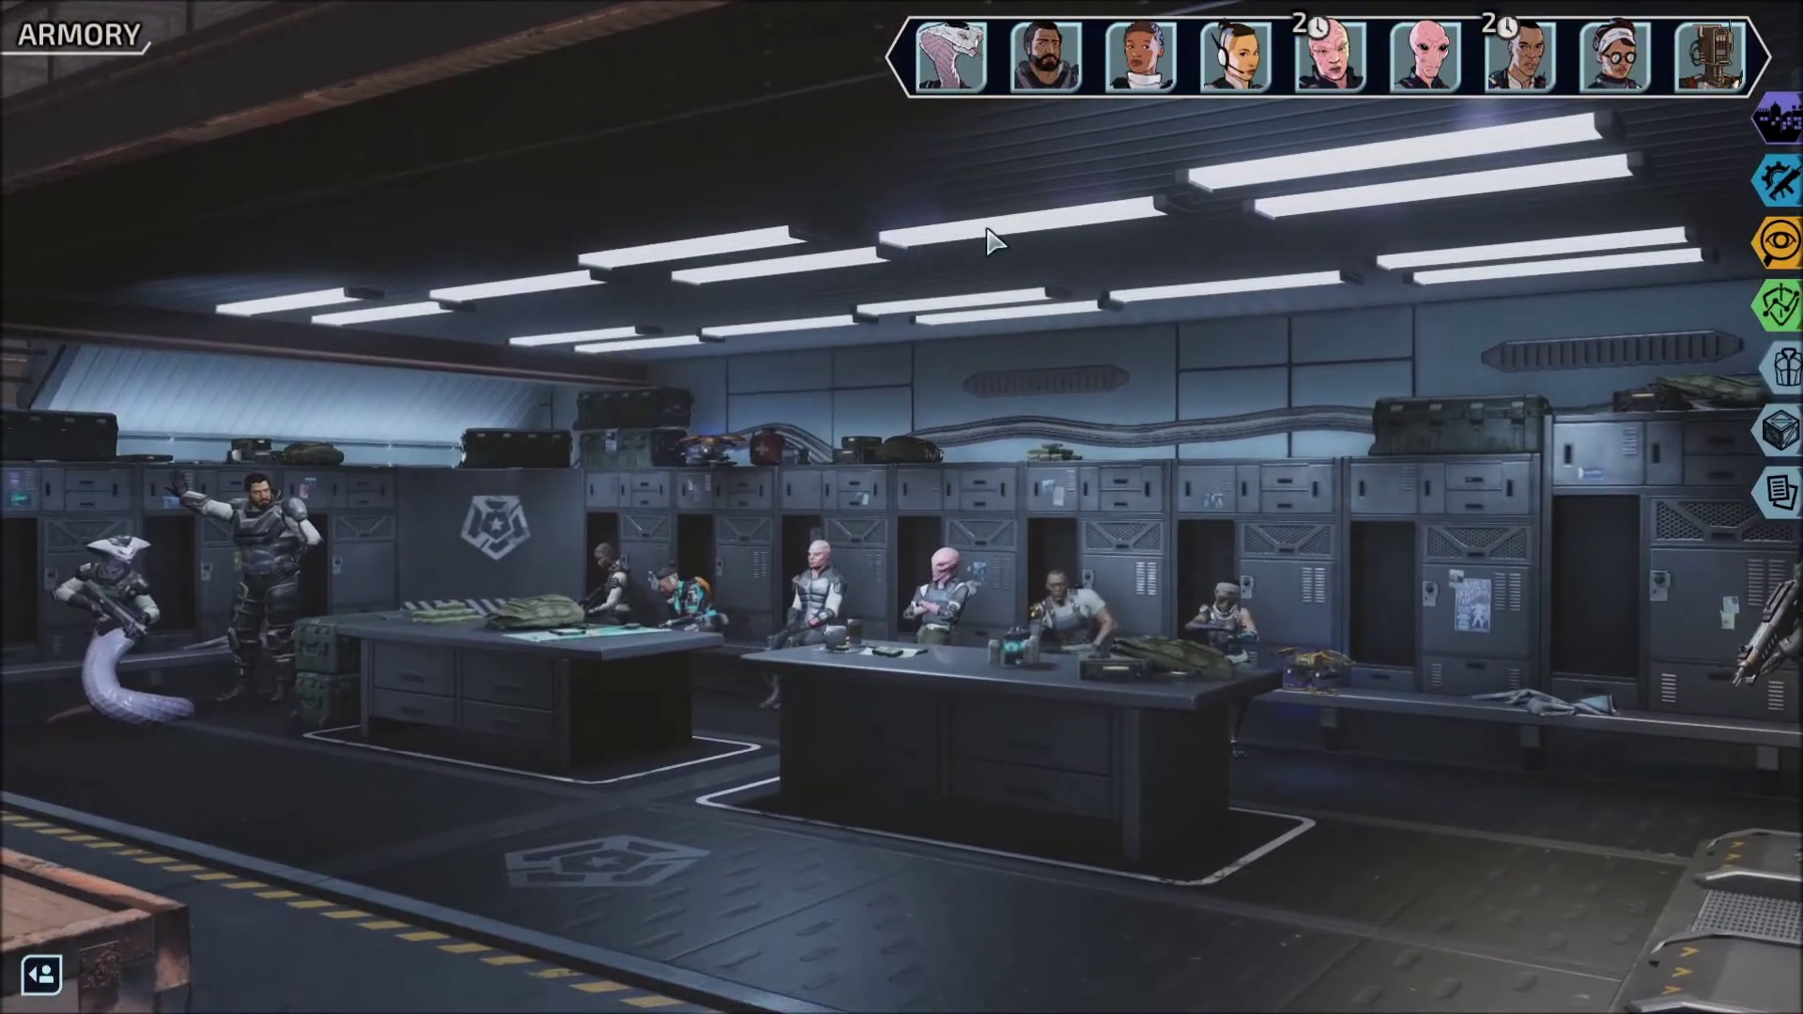
click(1045, 57)
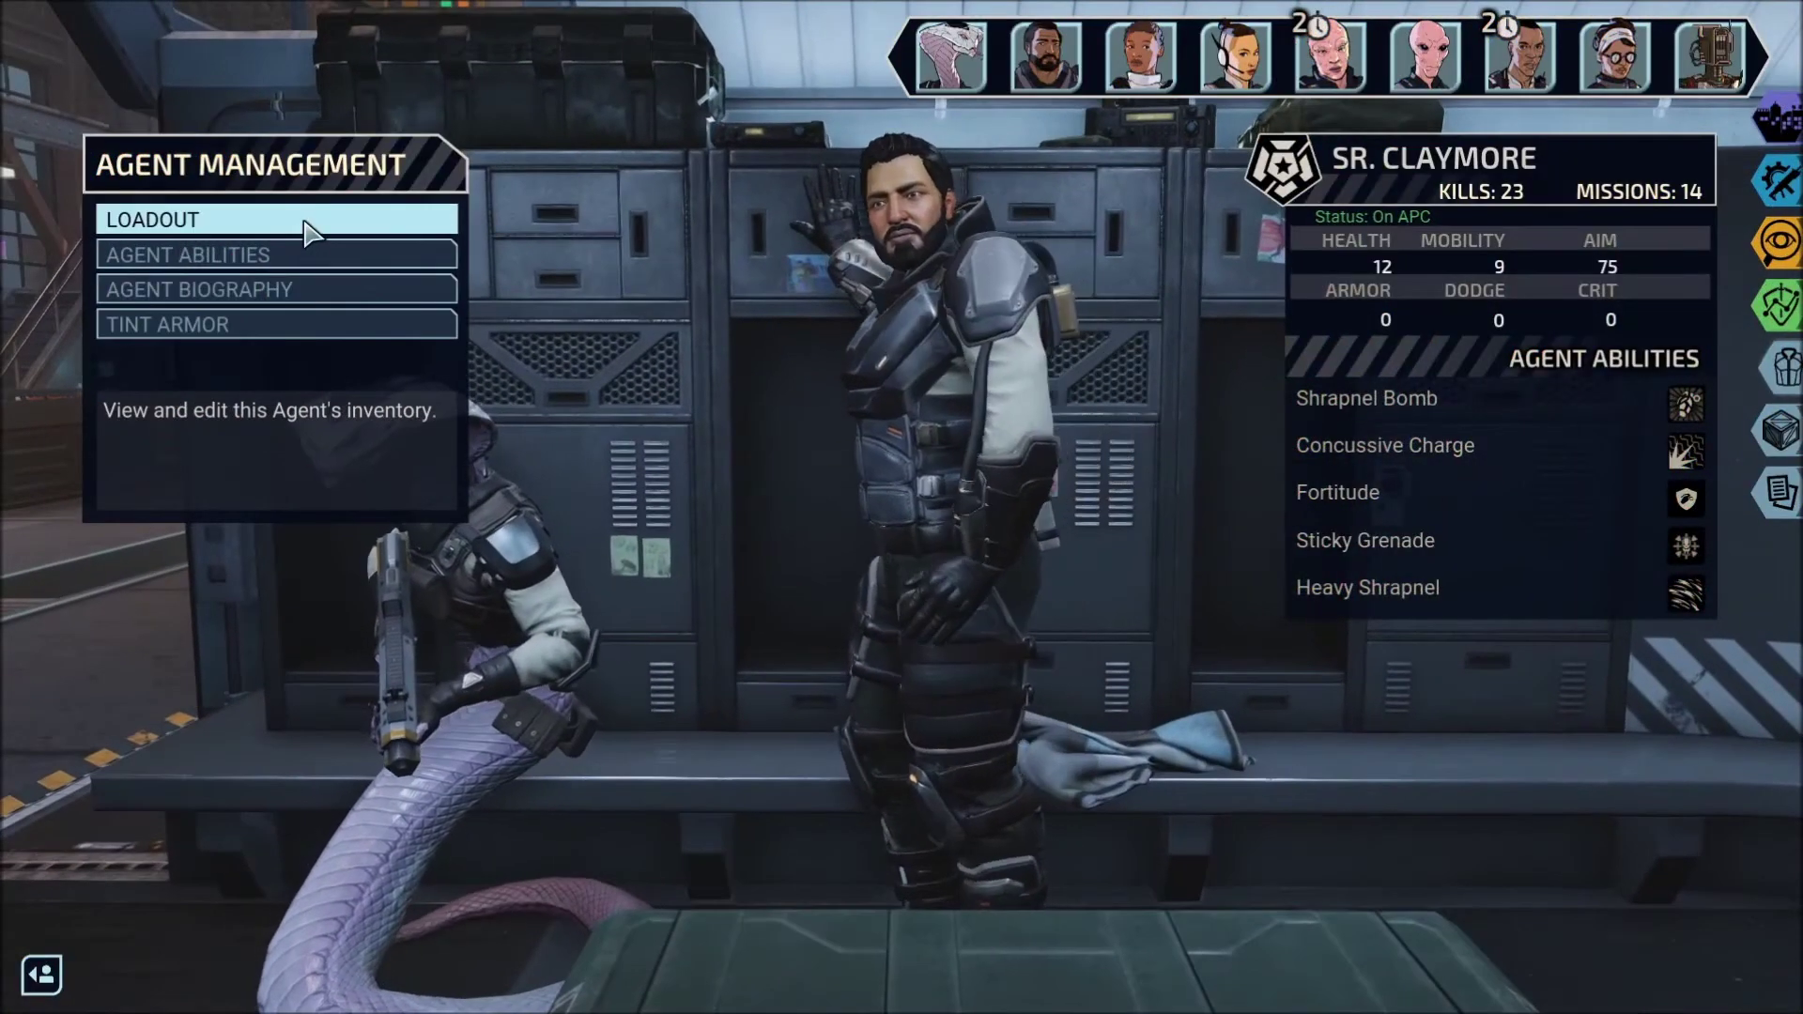
click(310, 233)
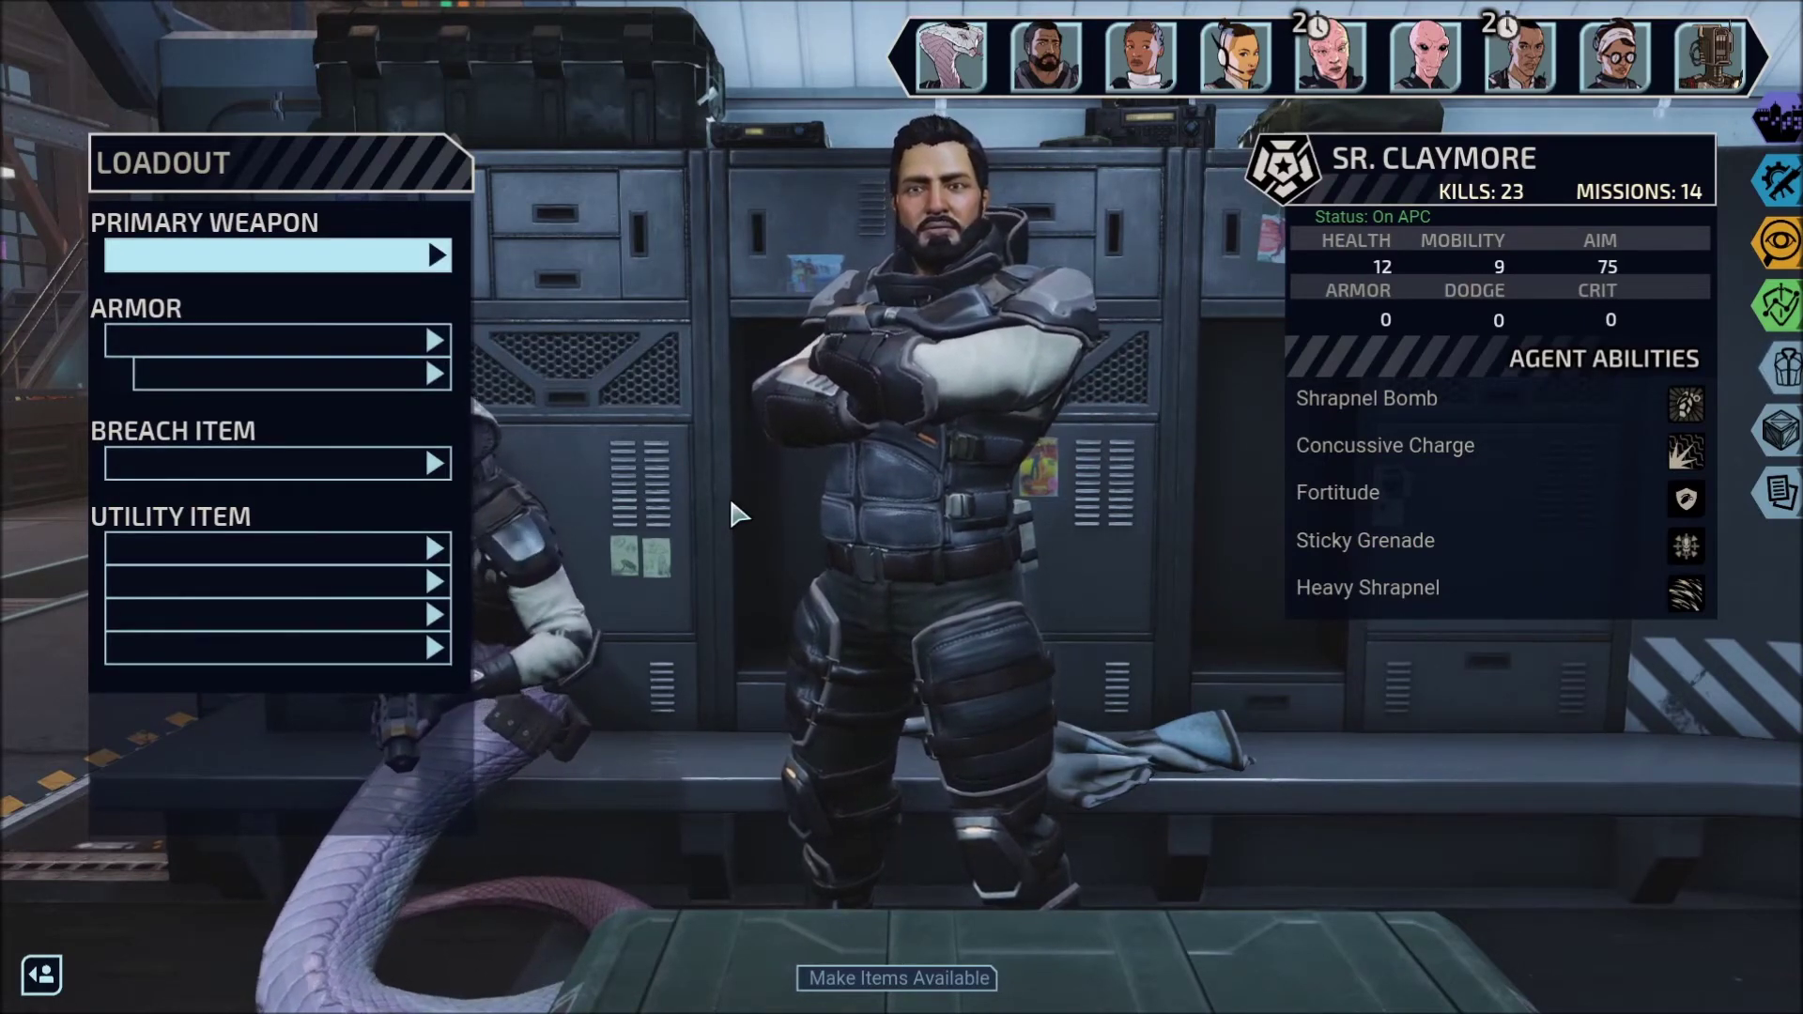
- Add one shotgun with the console command GiveItem WPN_XcomShotgun 1
key(grave)
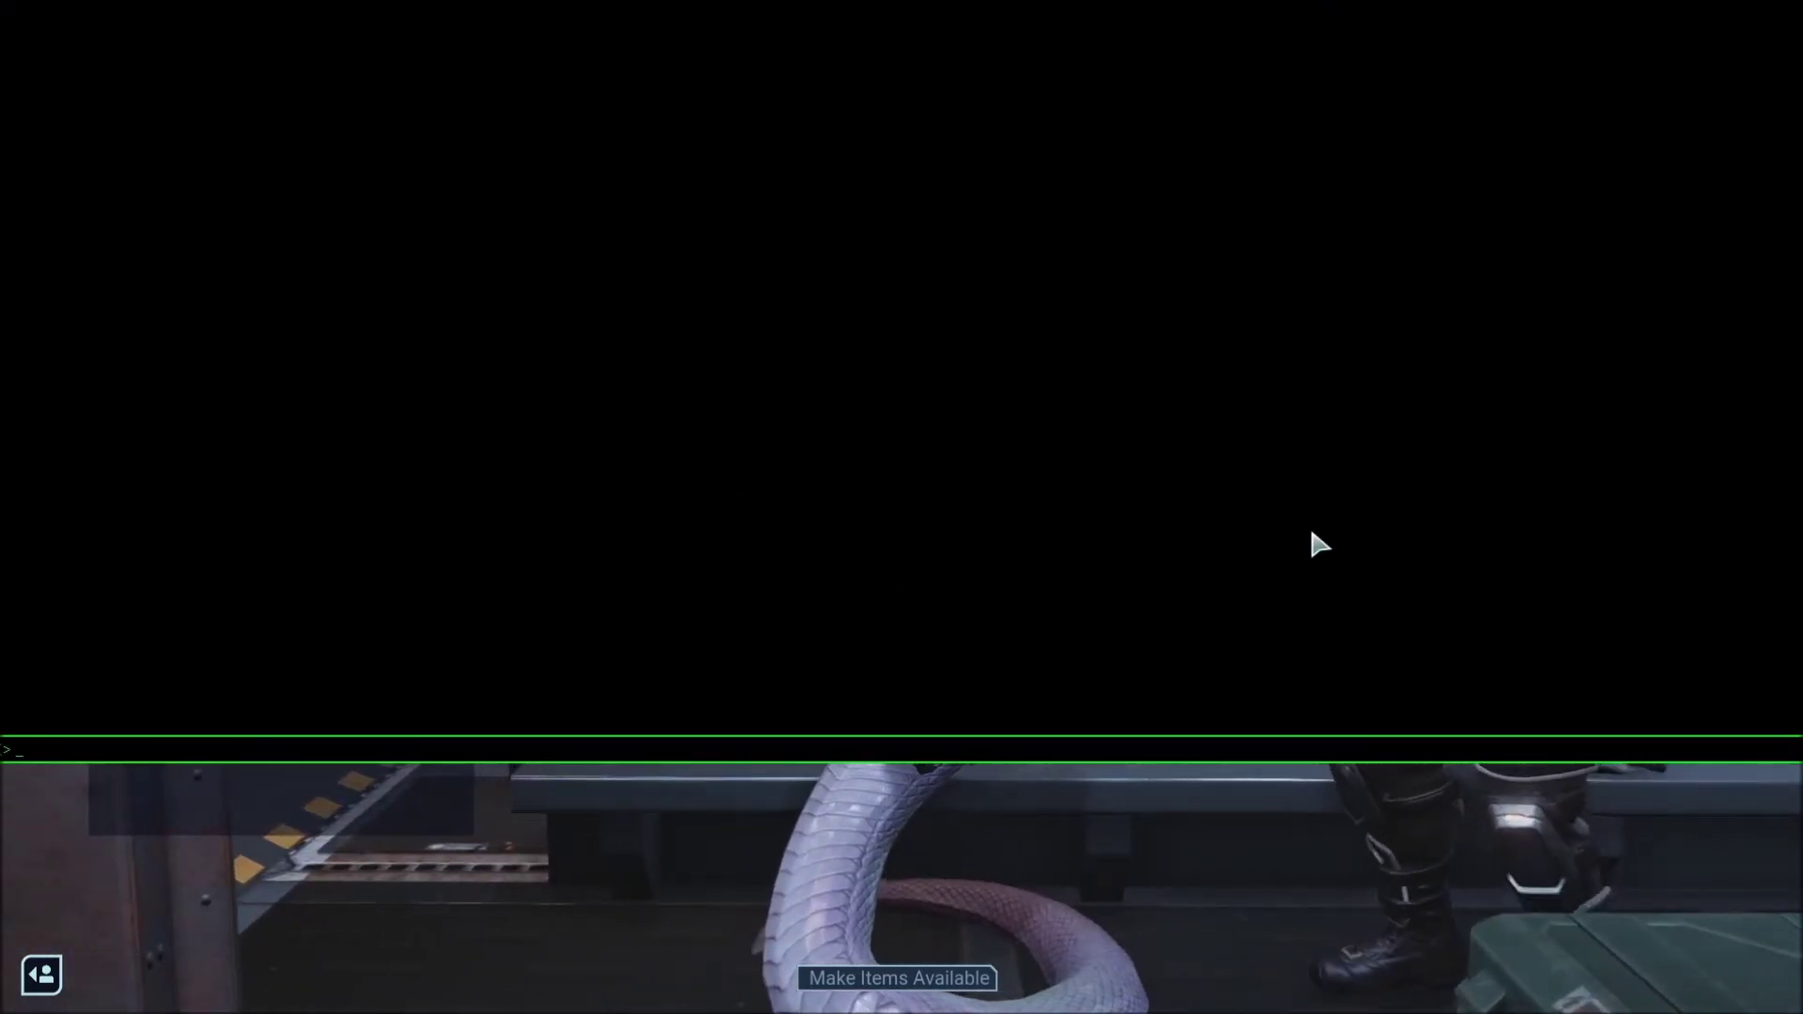
text(Give)
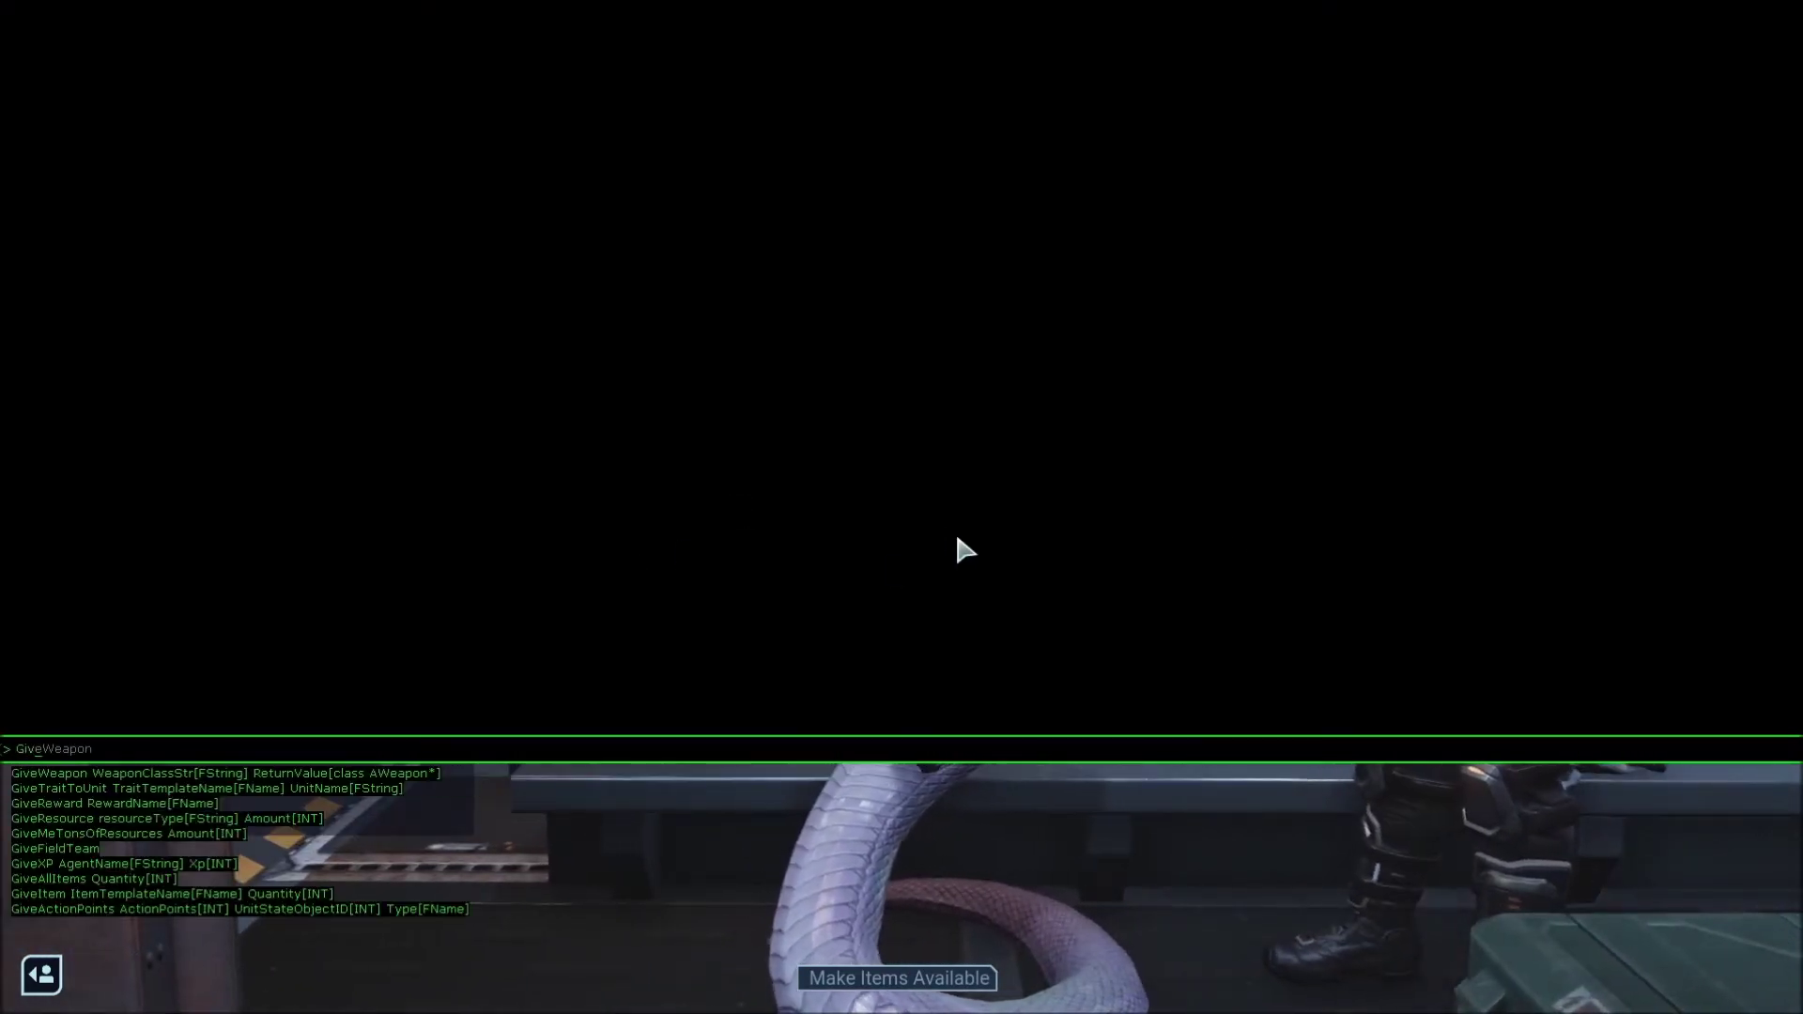
text(Item WPN_XcomShotgun 1)
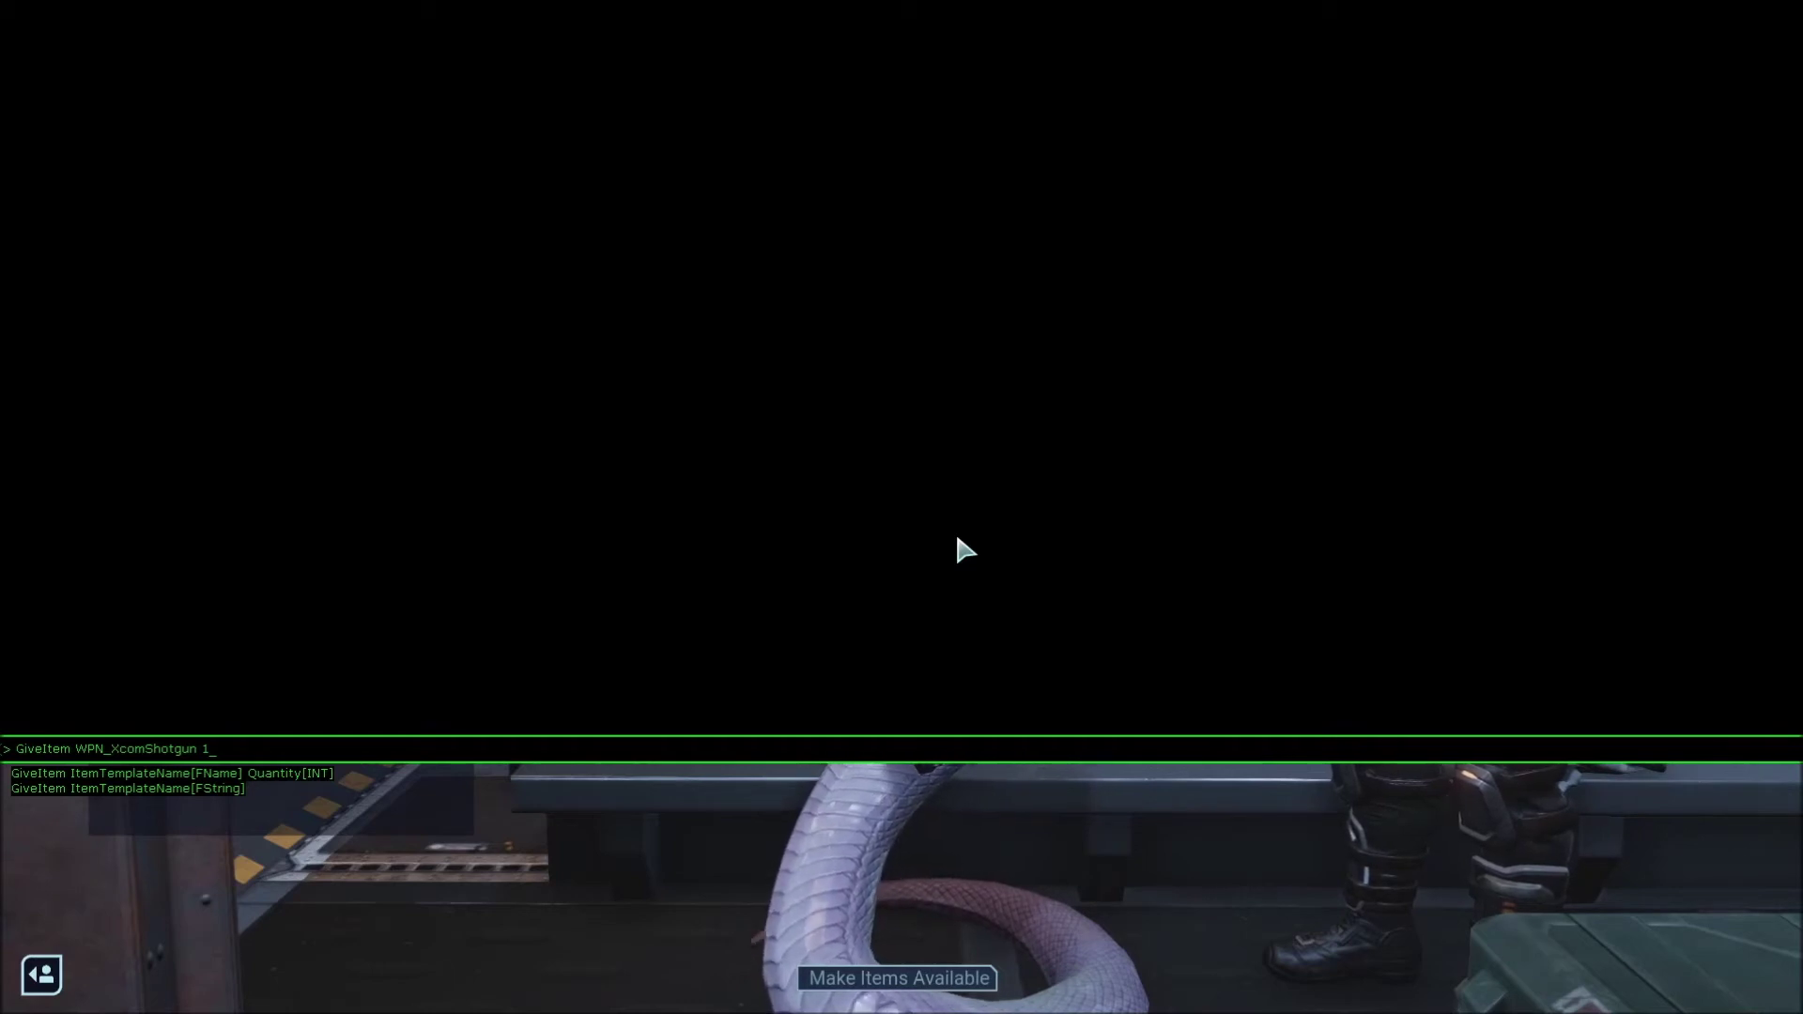
key(Return)
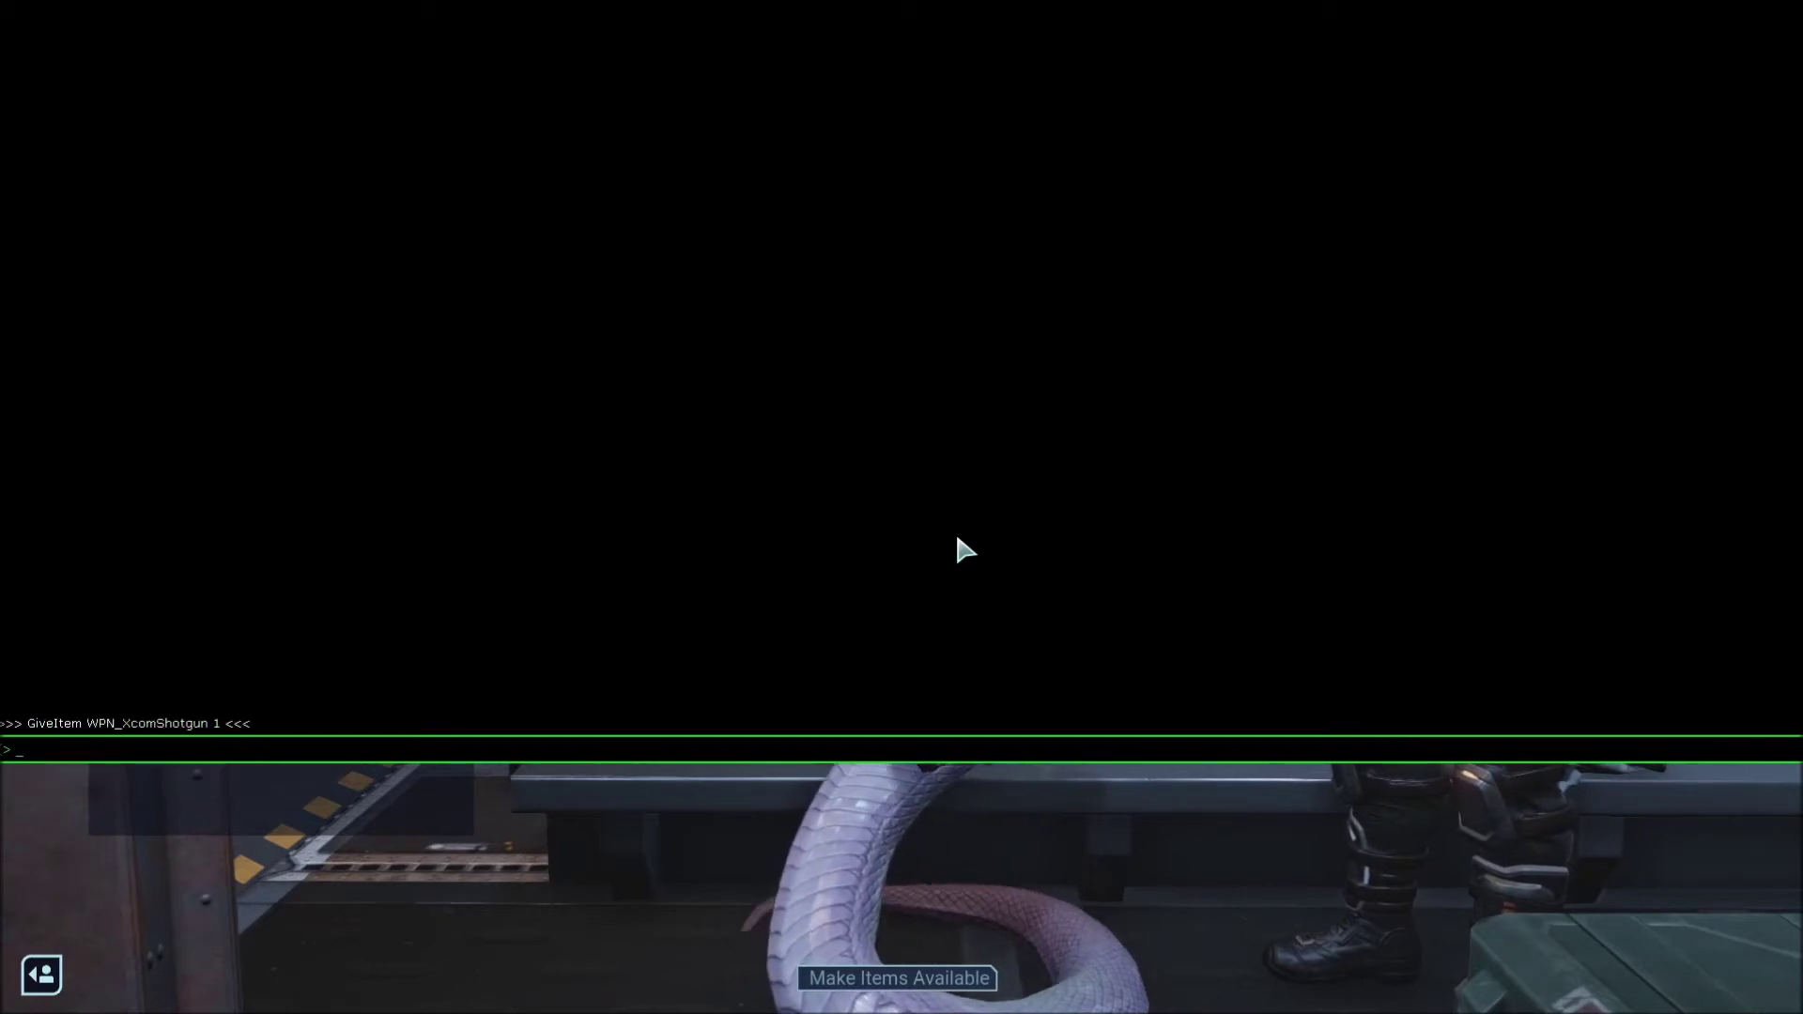
key(Escape)
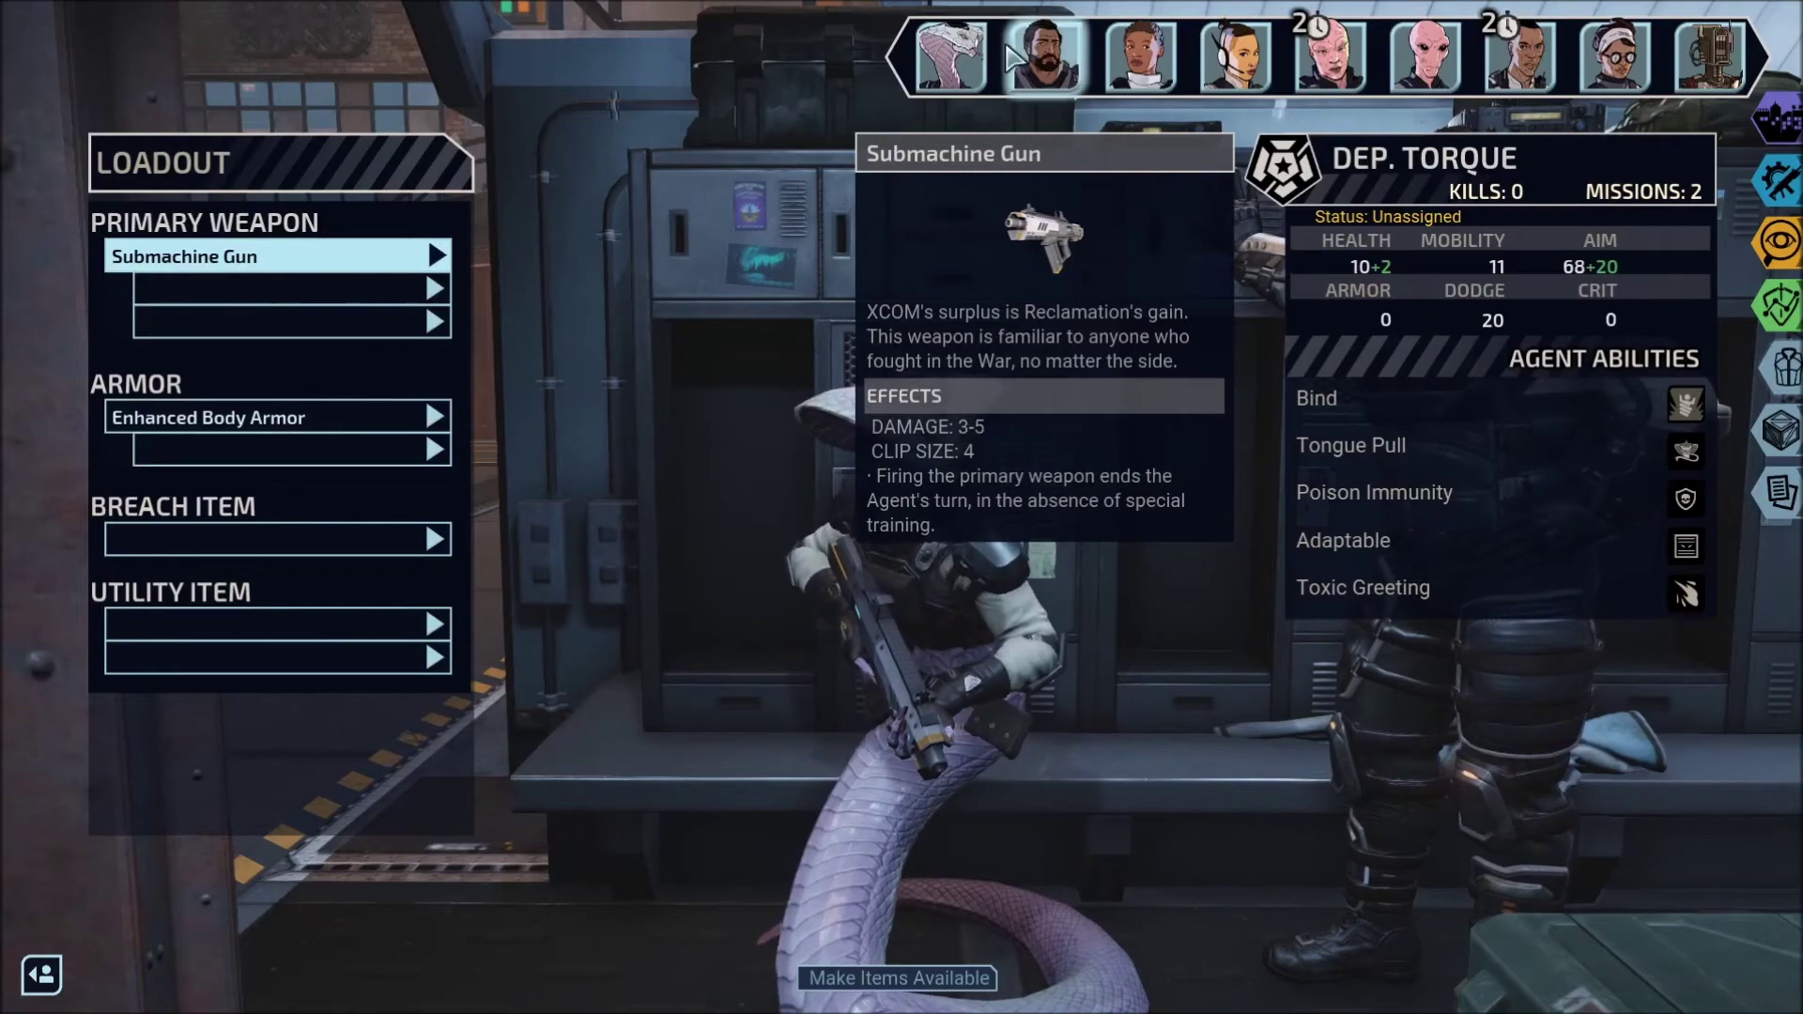
- Equip Sr. Claymore with the Enhanced Shotgun as his primary weapon
key(e)
click(434, 254)
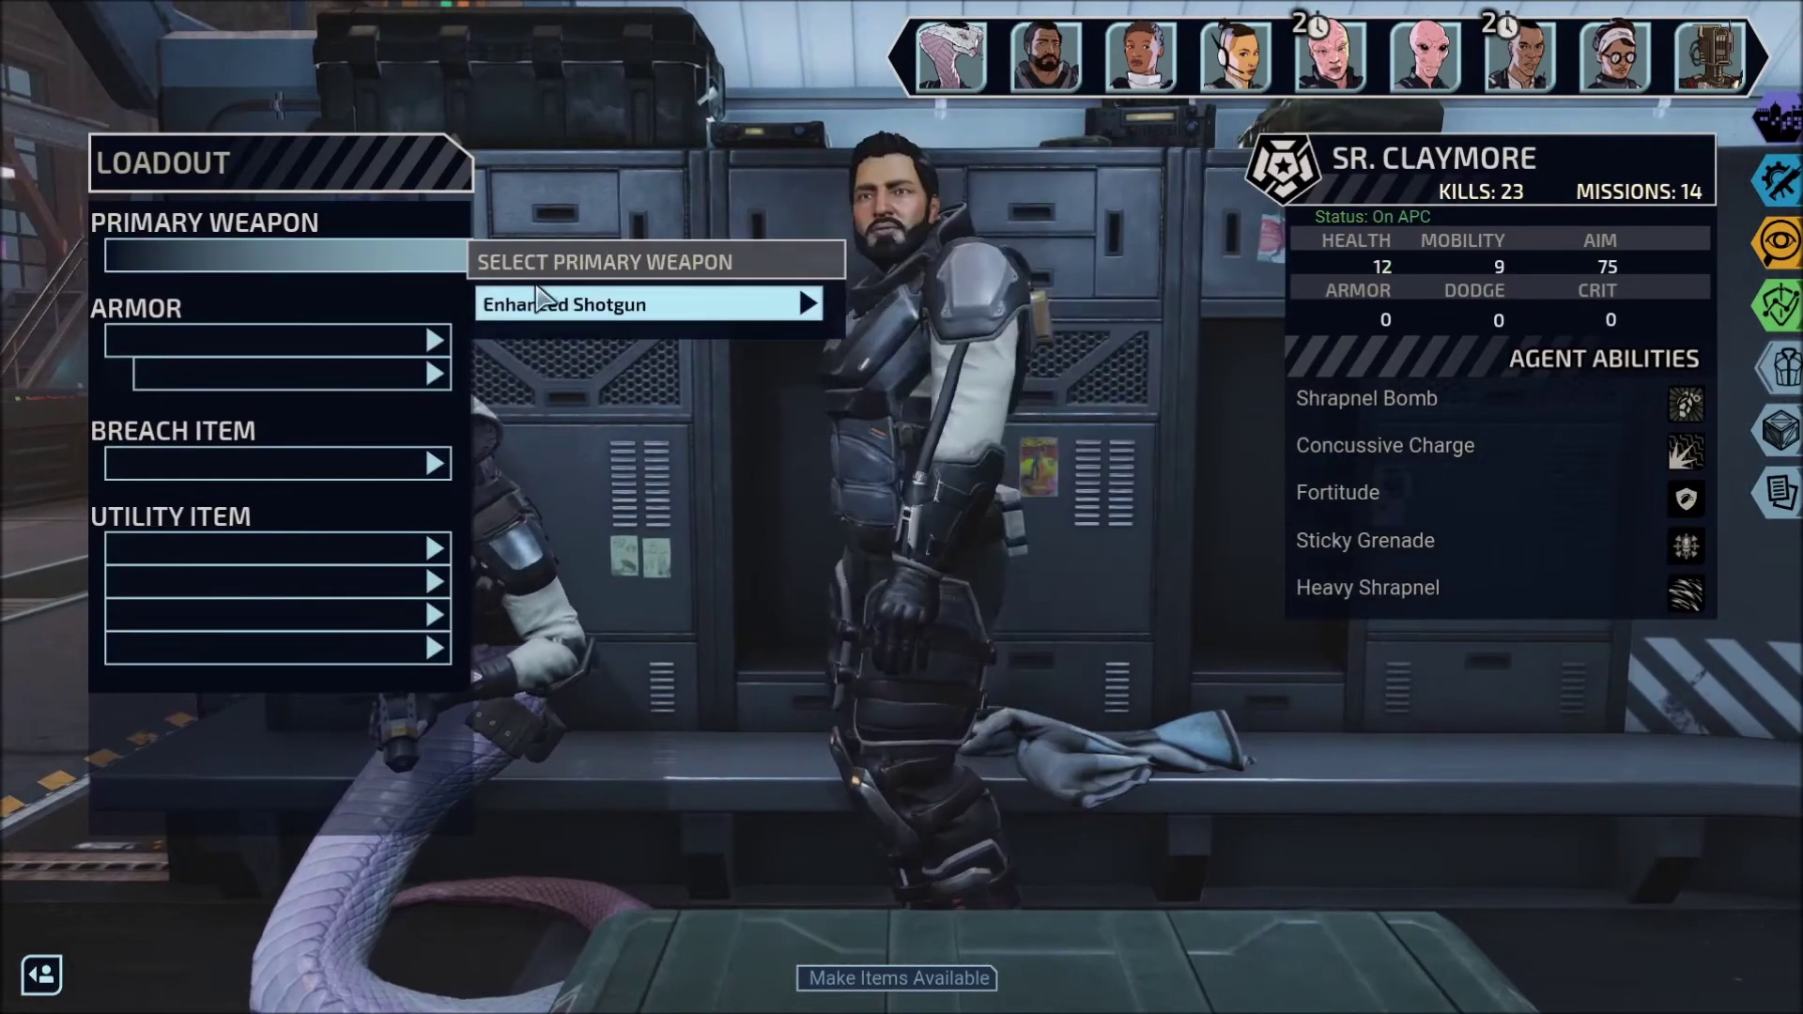
click(545, 300)
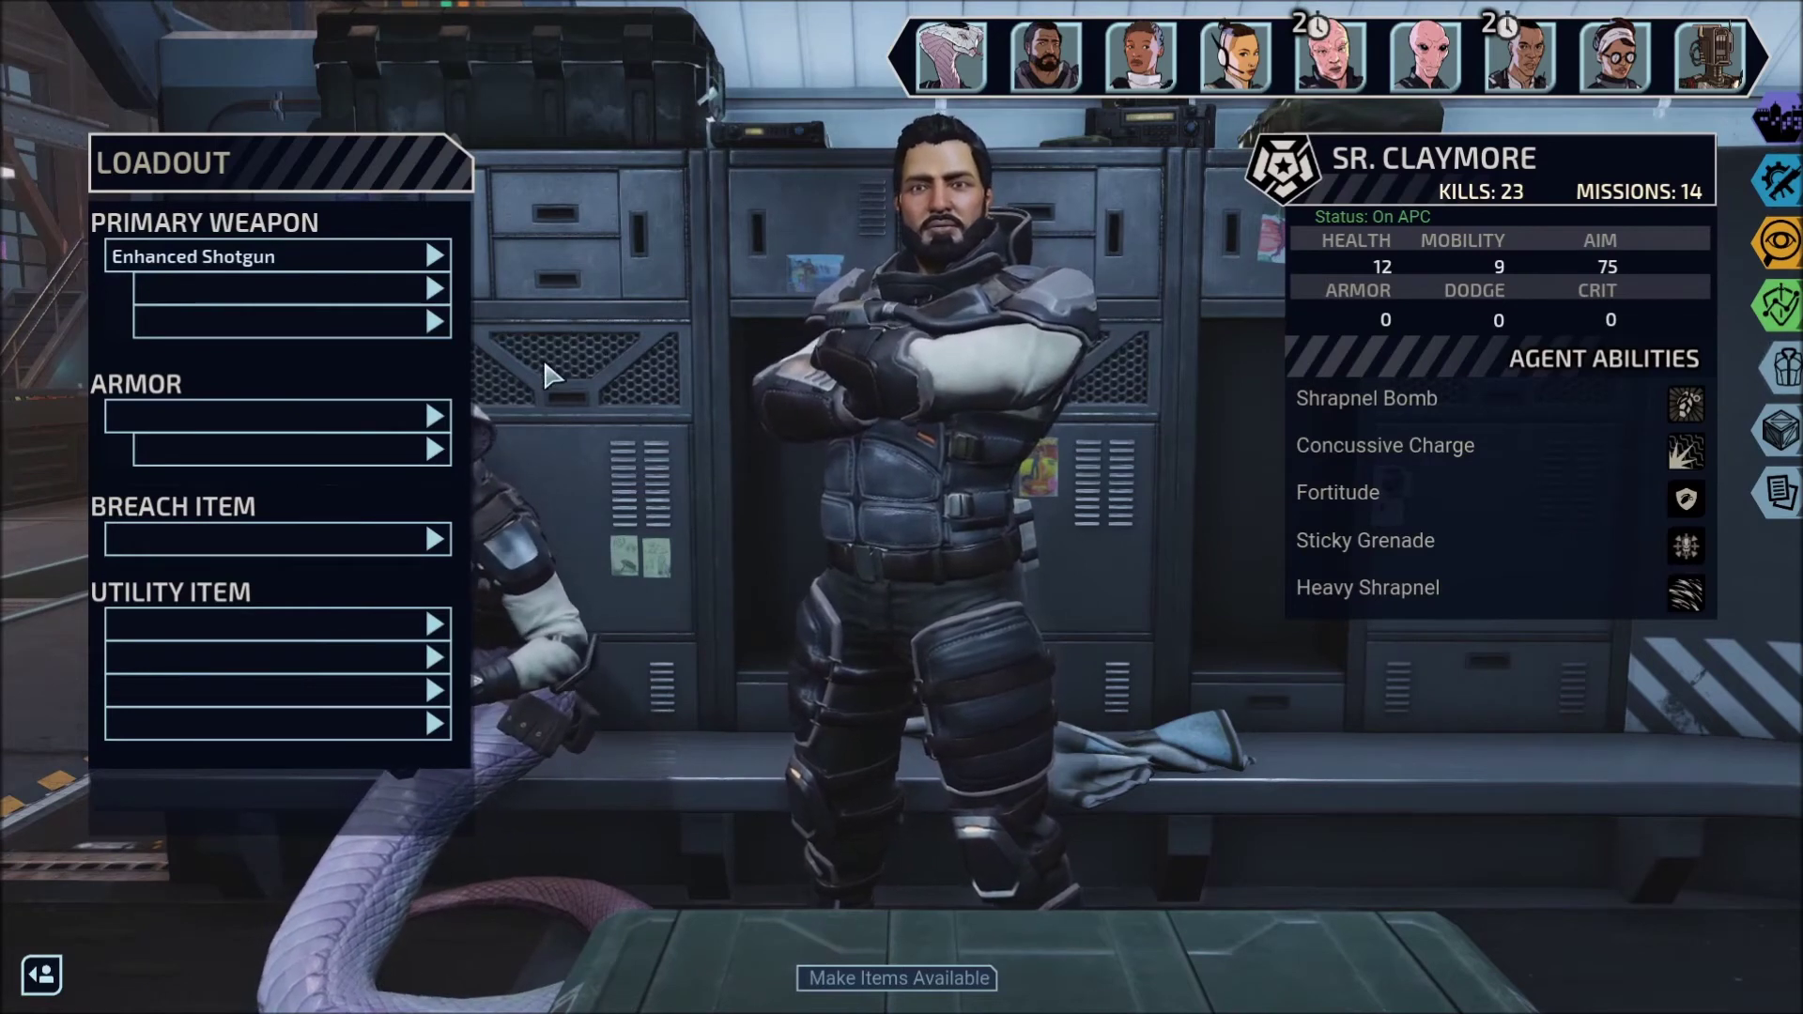
- Edit the recalled console command into GiveItem KevlarArmor 1 and run it
key(grave)
key(grave)
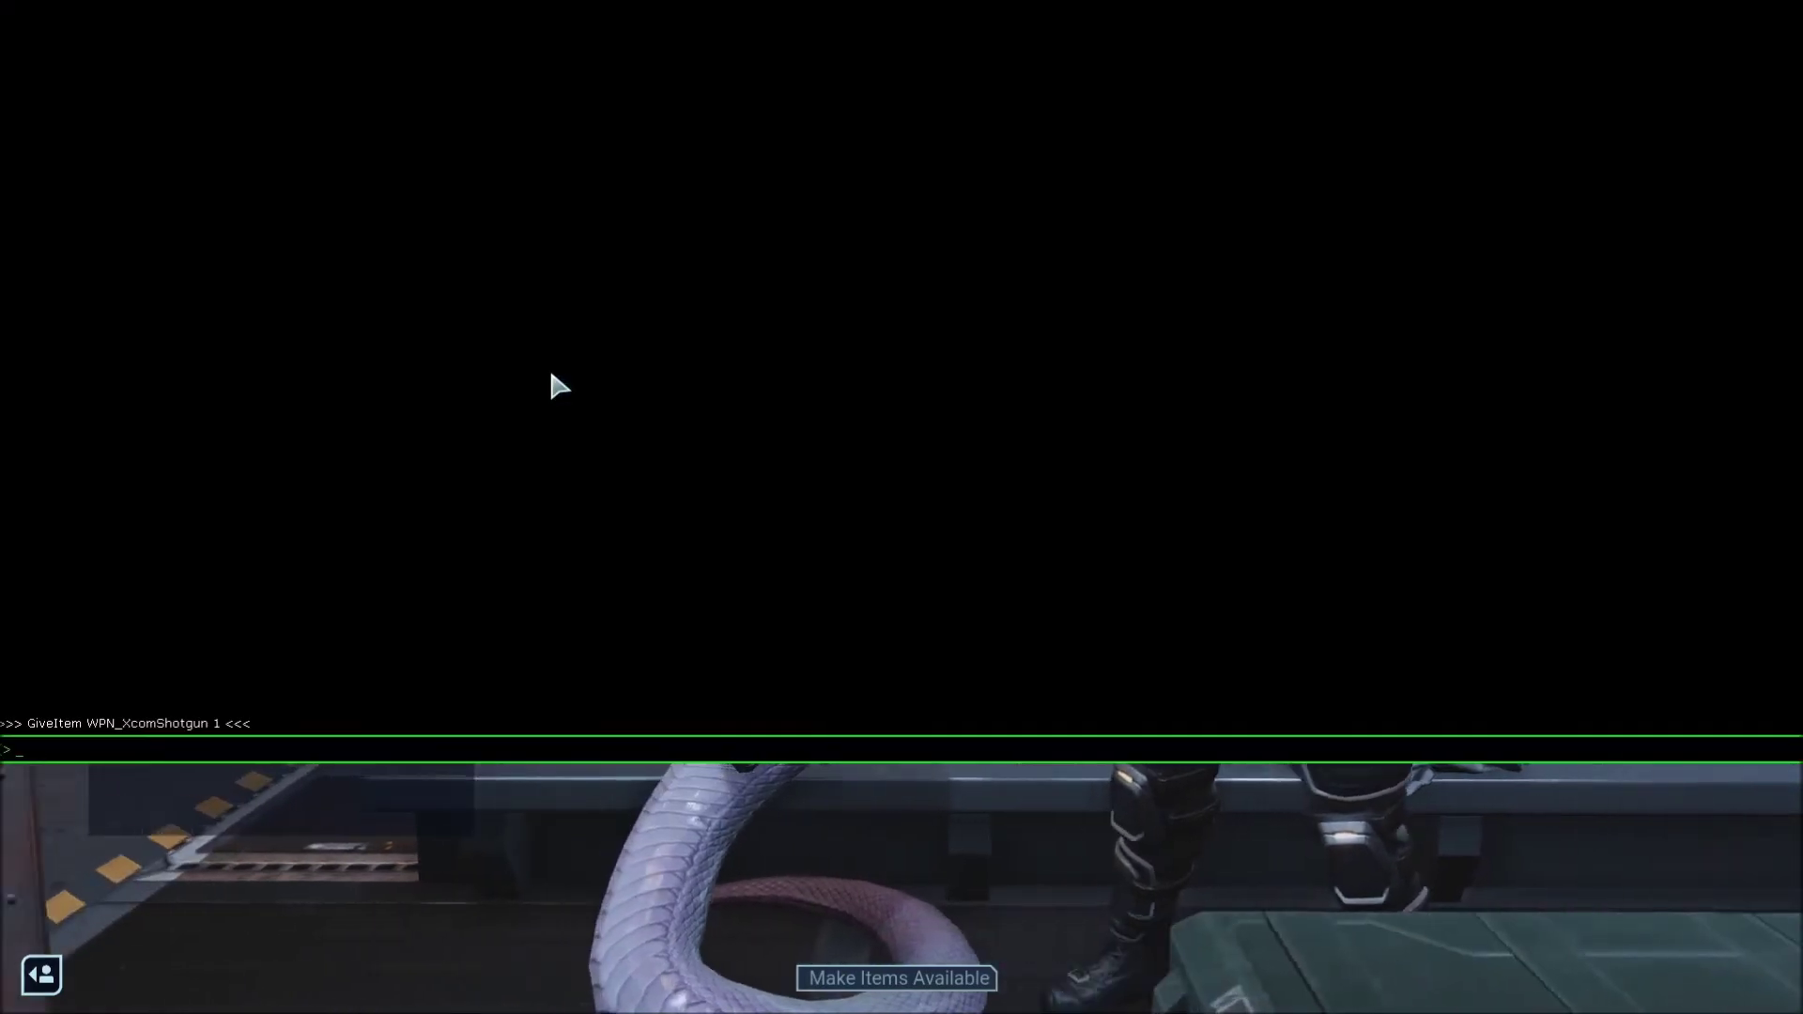
key(Up)
key(BackSpace)
key(BackSpace)
key(BackSpace)
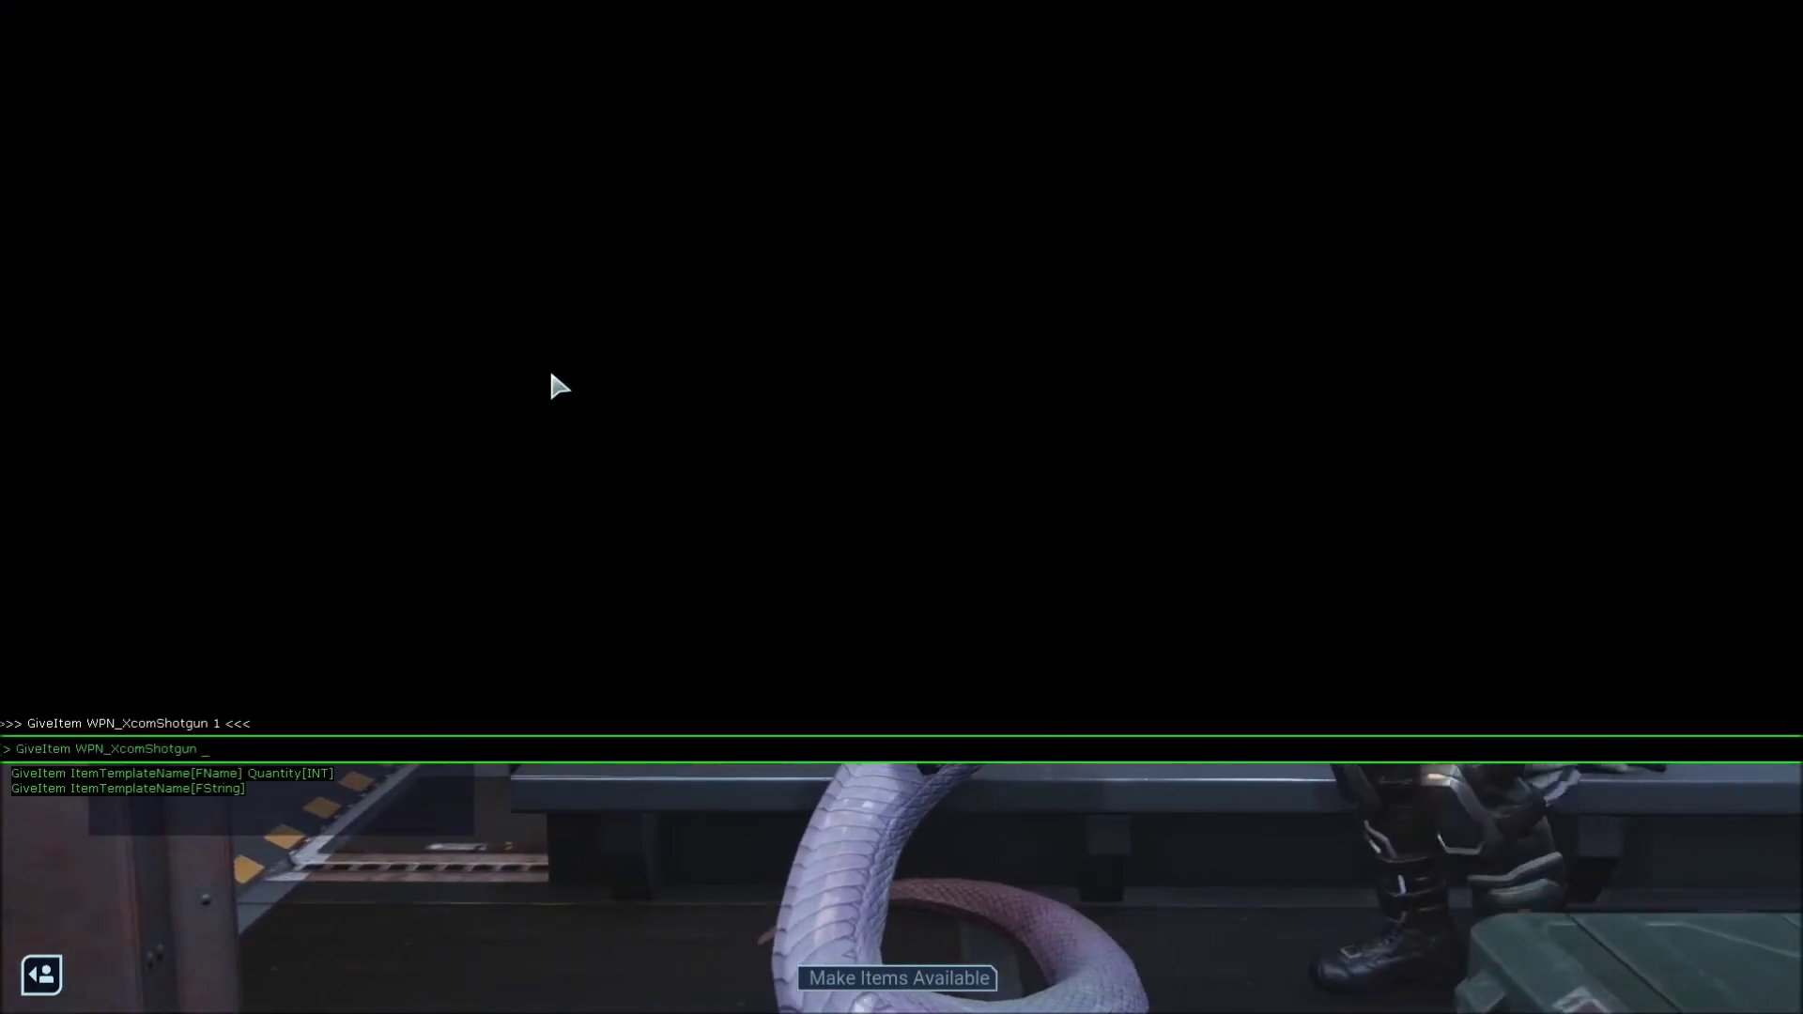
key(BackSpace)
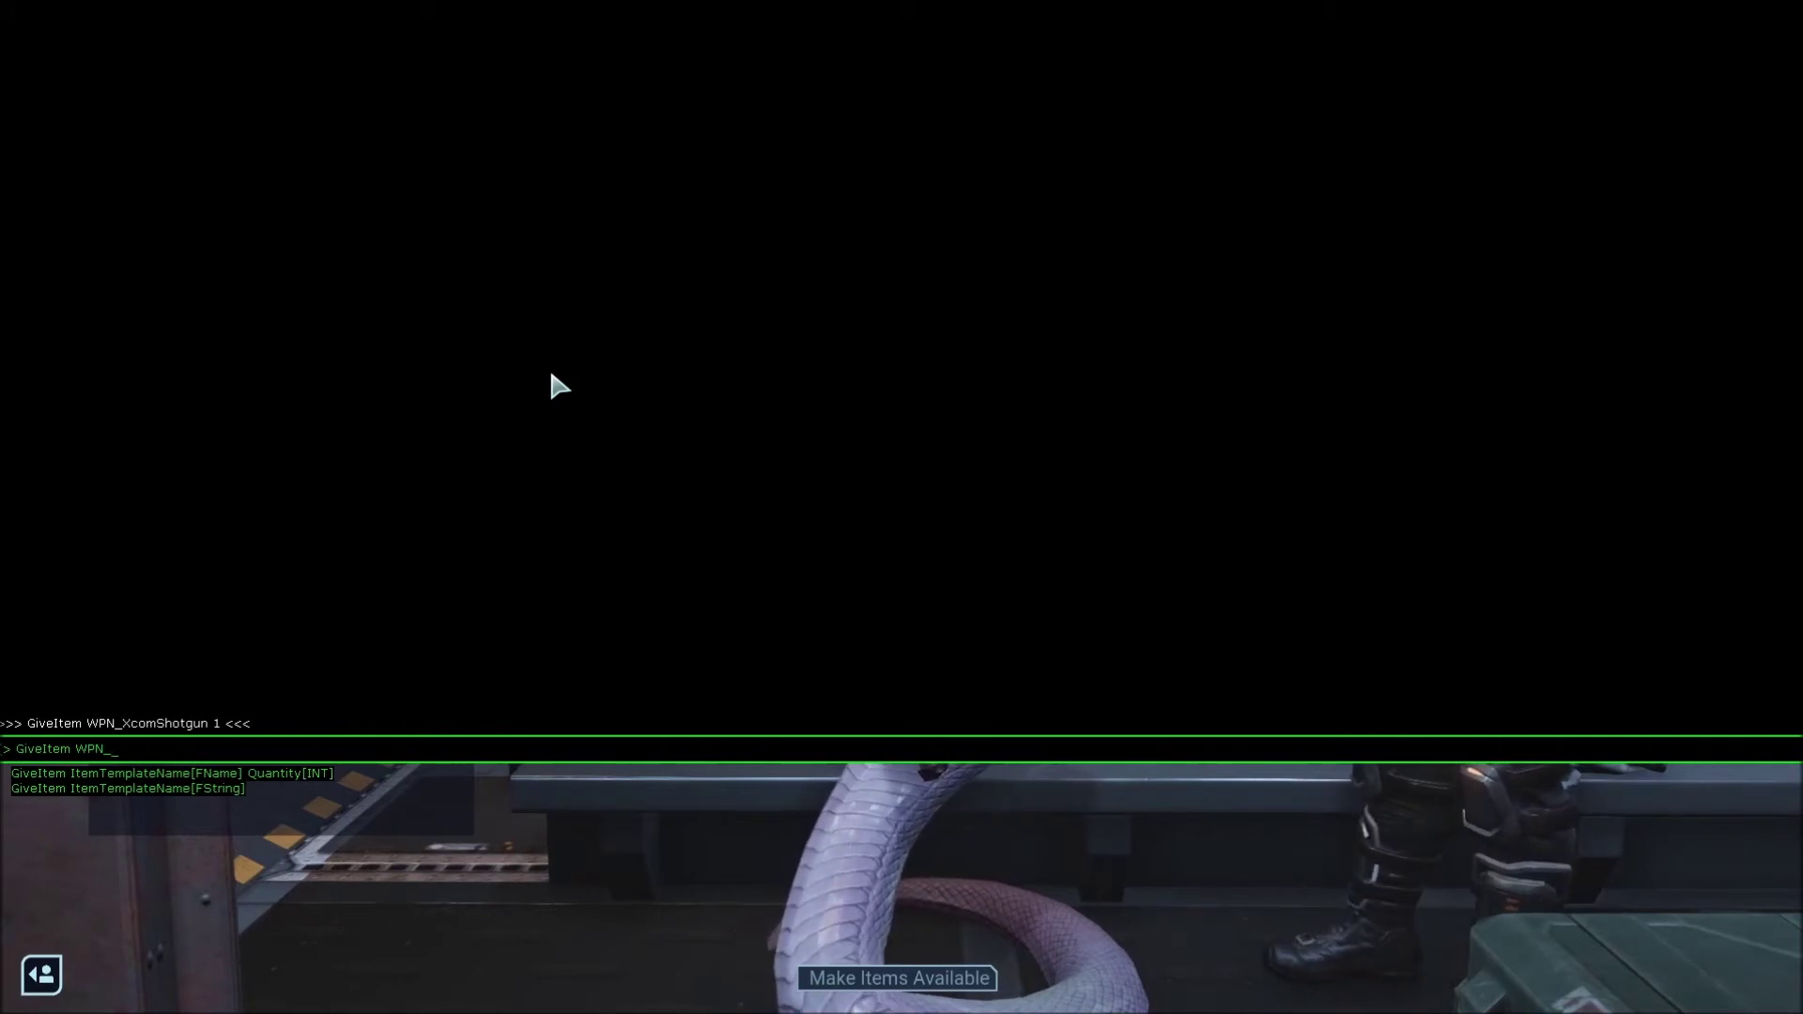
key(BackSpace)
key(BackSpace)
key(BackSpace)
text(KevlarArmor 1)
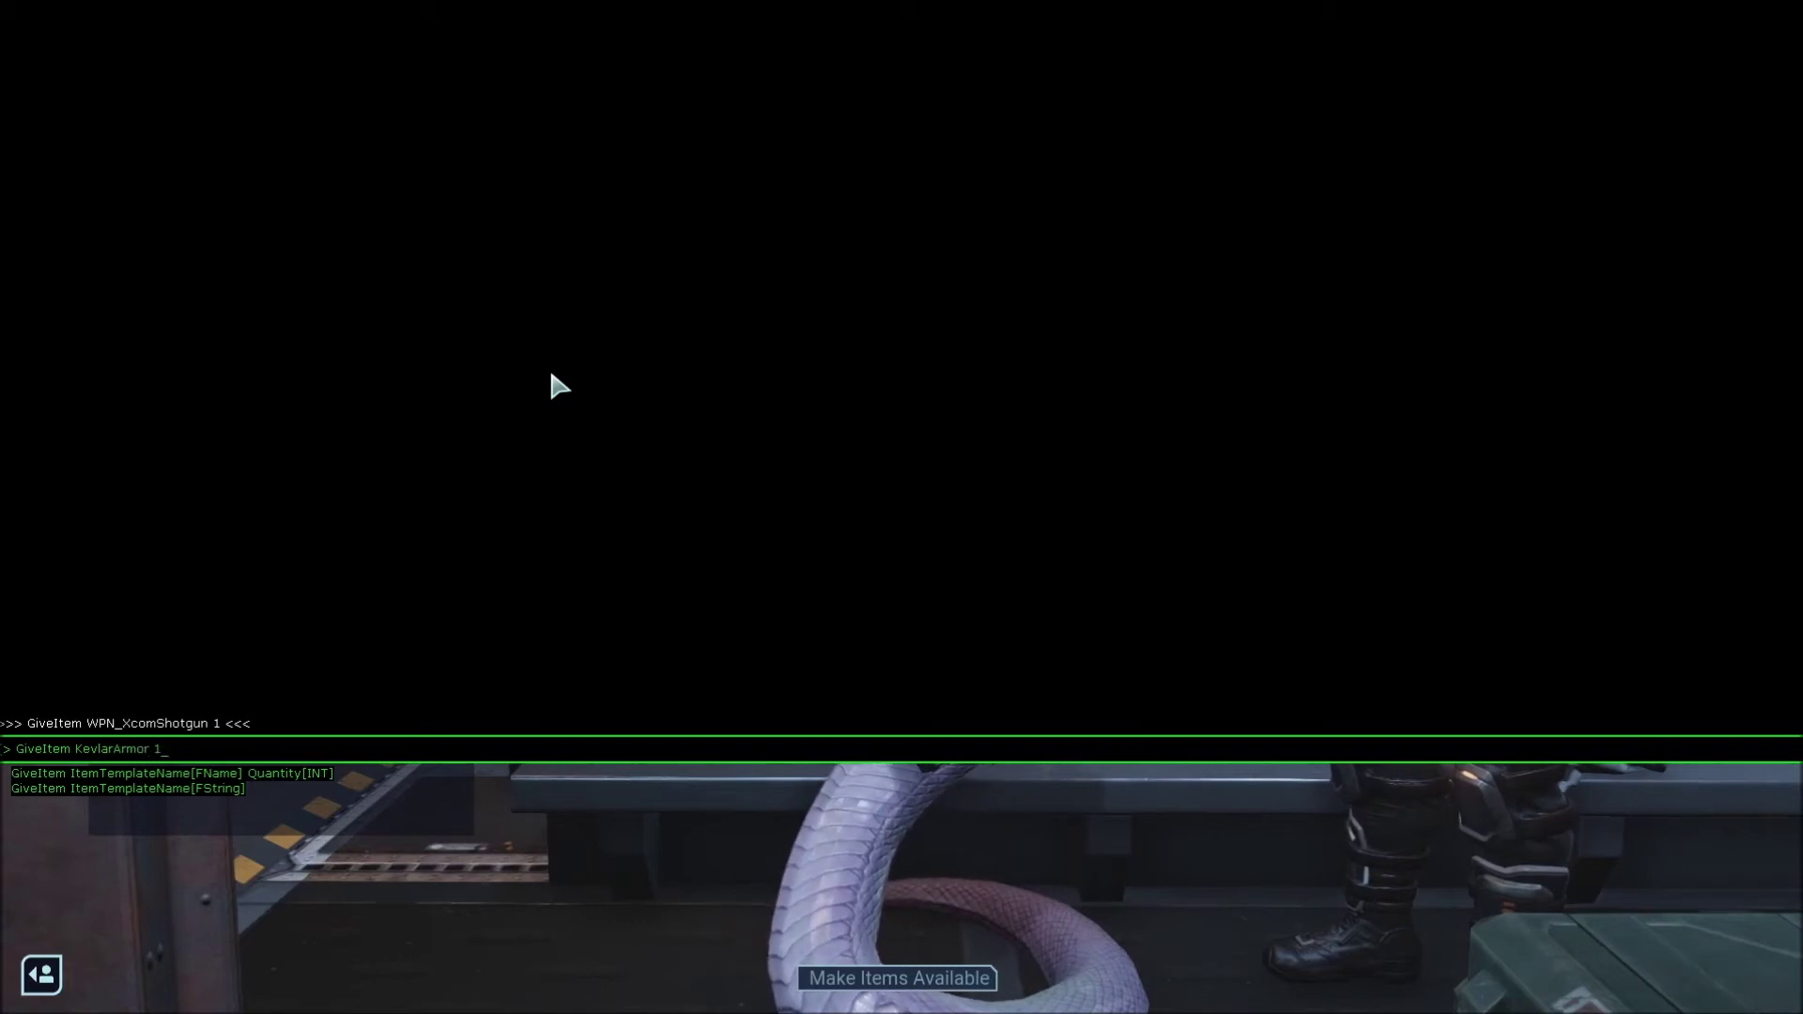
key(Return)
key(Escape)
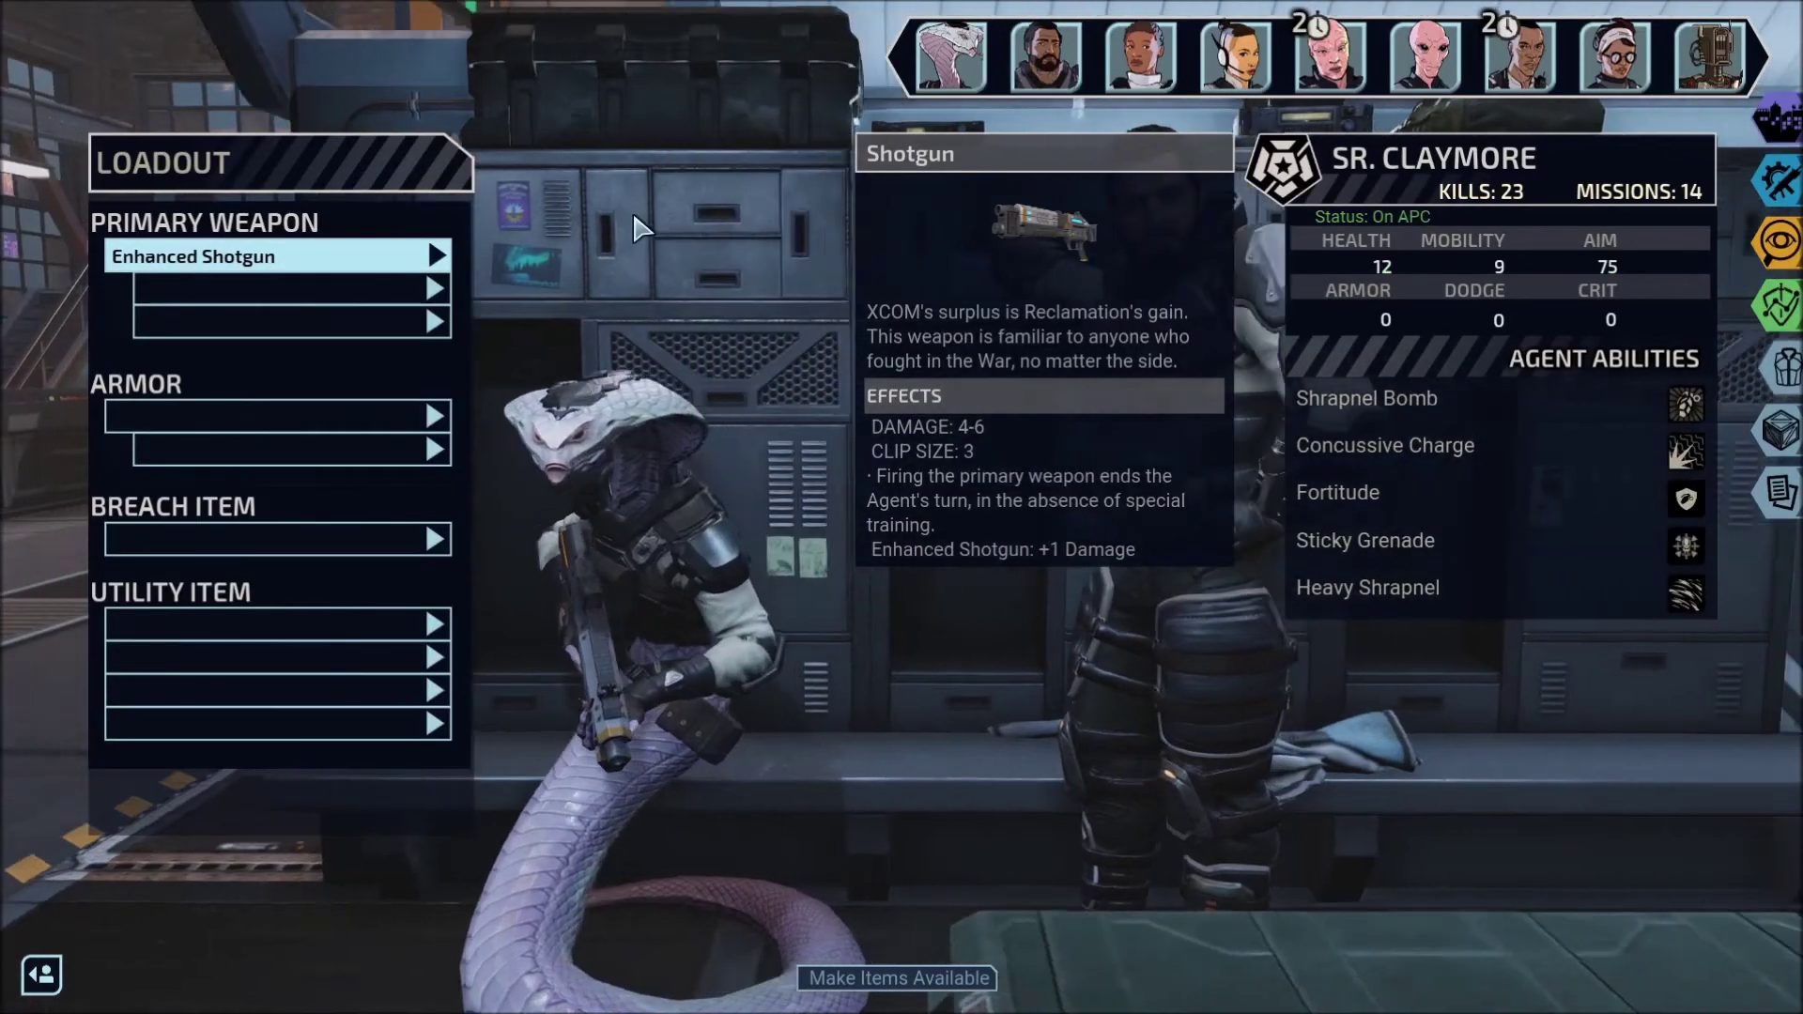
- Equip Sr. Claymore with Enhanced Body Armor and begin editing the credits command
click(354, 416)
click(588, 463)
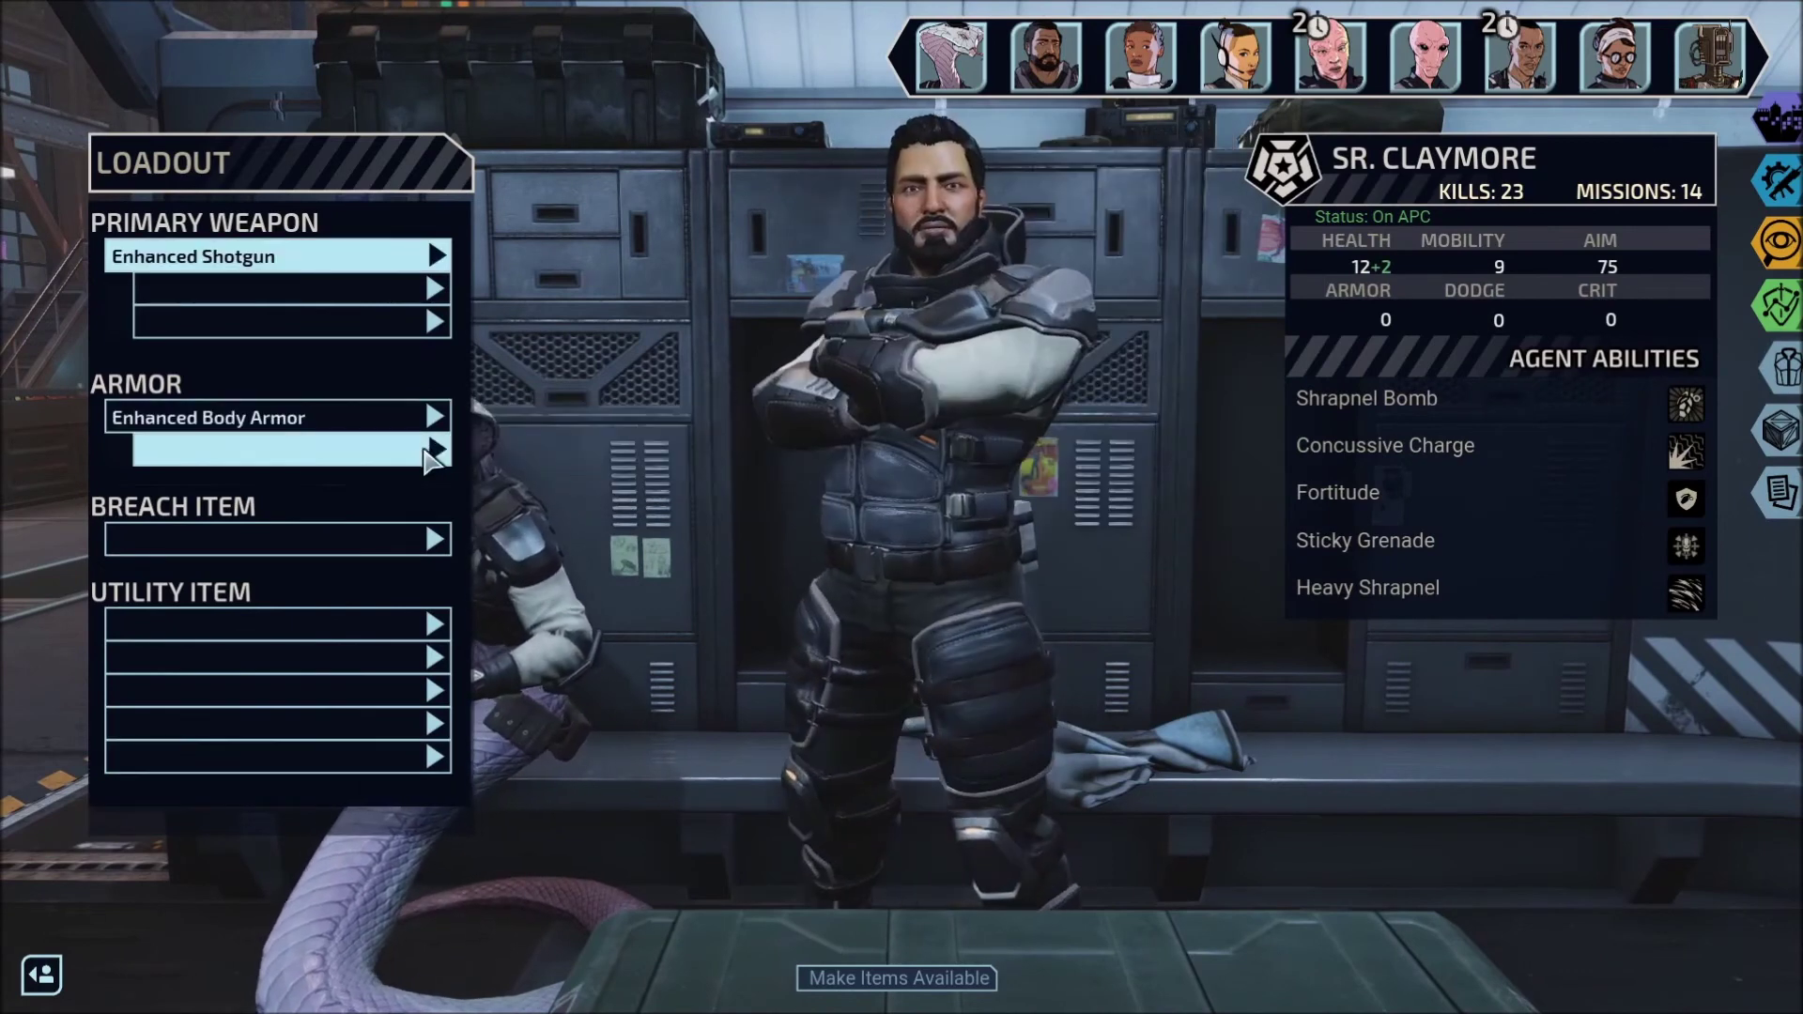
mouse_move(266, 418)
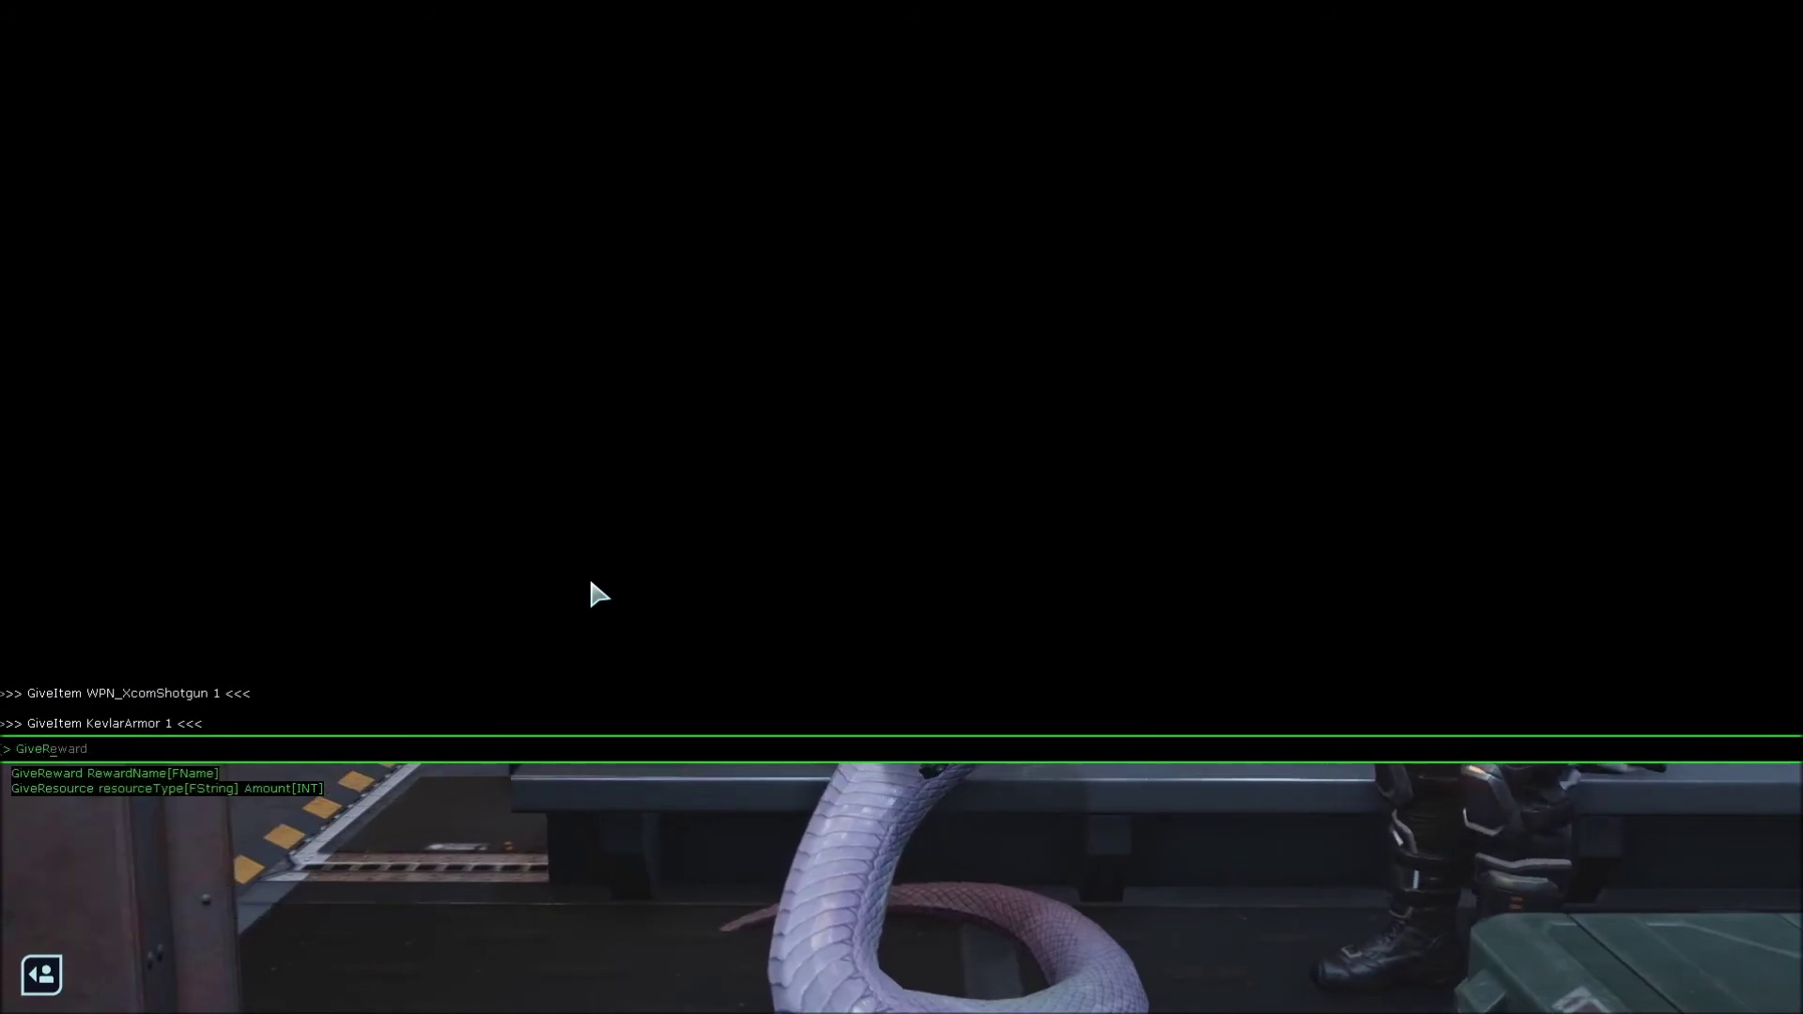
key(BackSpace)
key(BackSpace)
key(BackSpace)
- Run GiveResource credits 250, then exit the Armory to the city map showing $660
text(source credits 250)
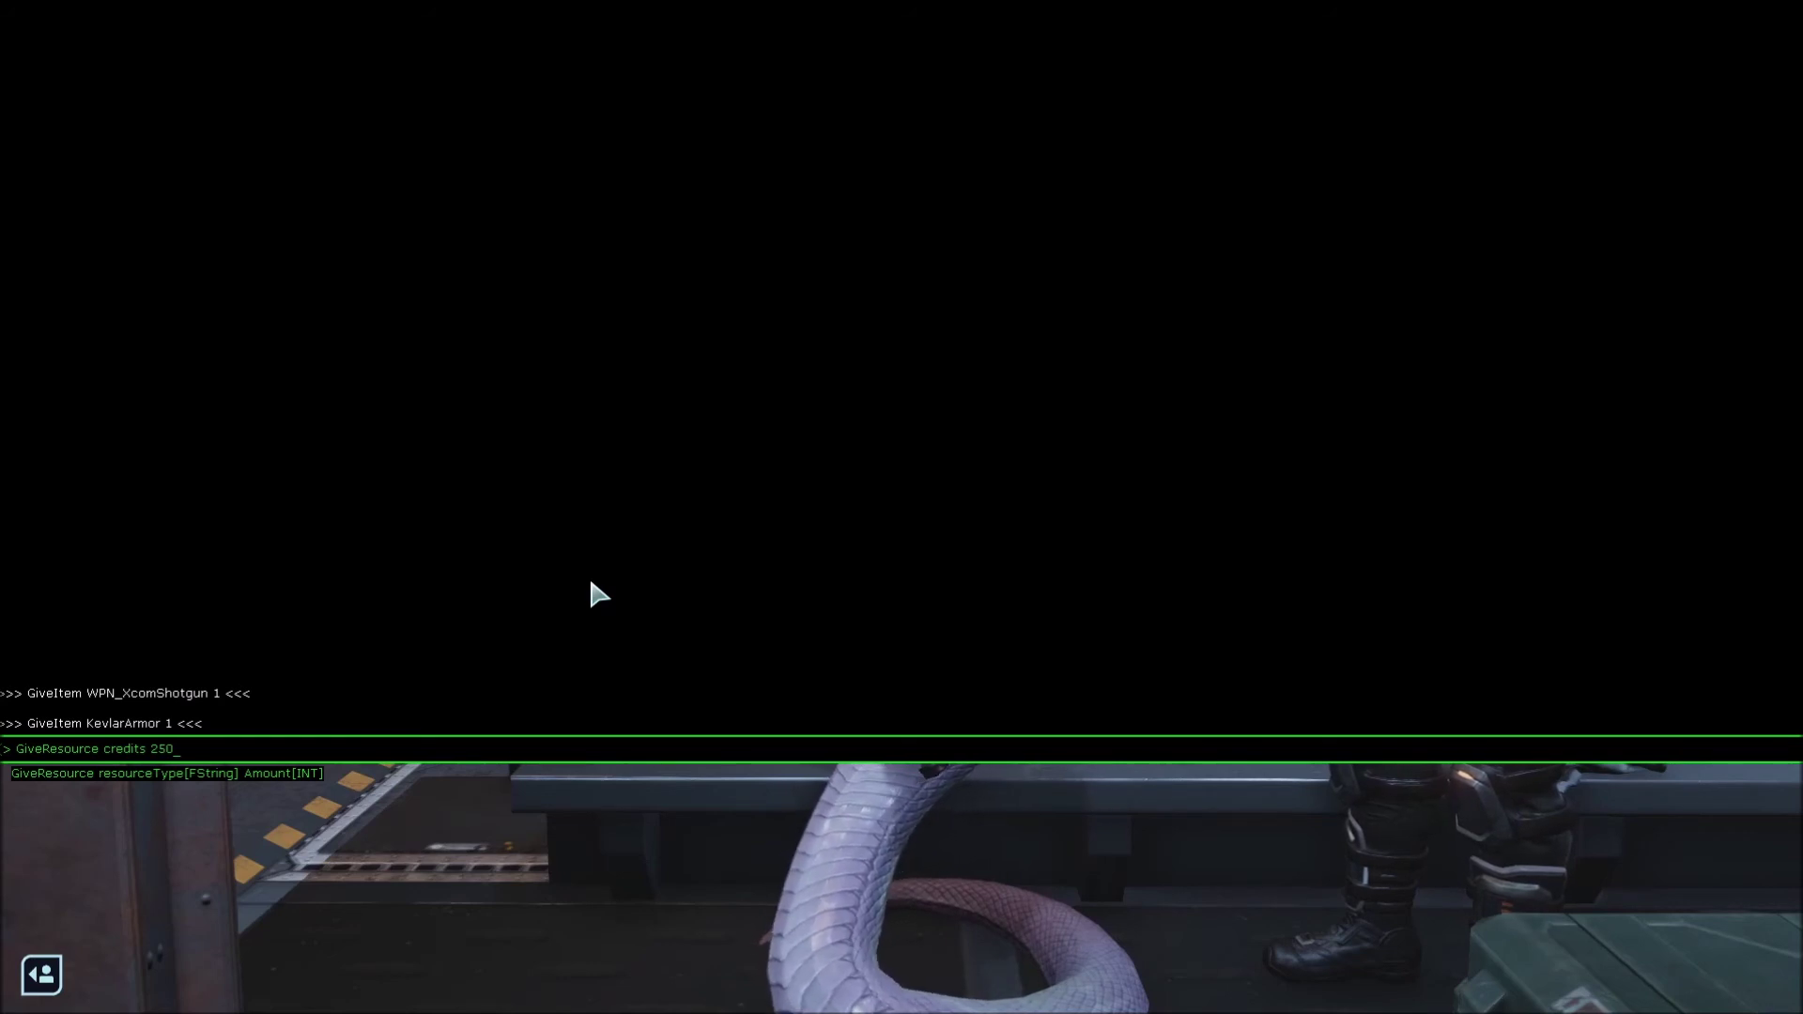
key(Return)
key(grave)
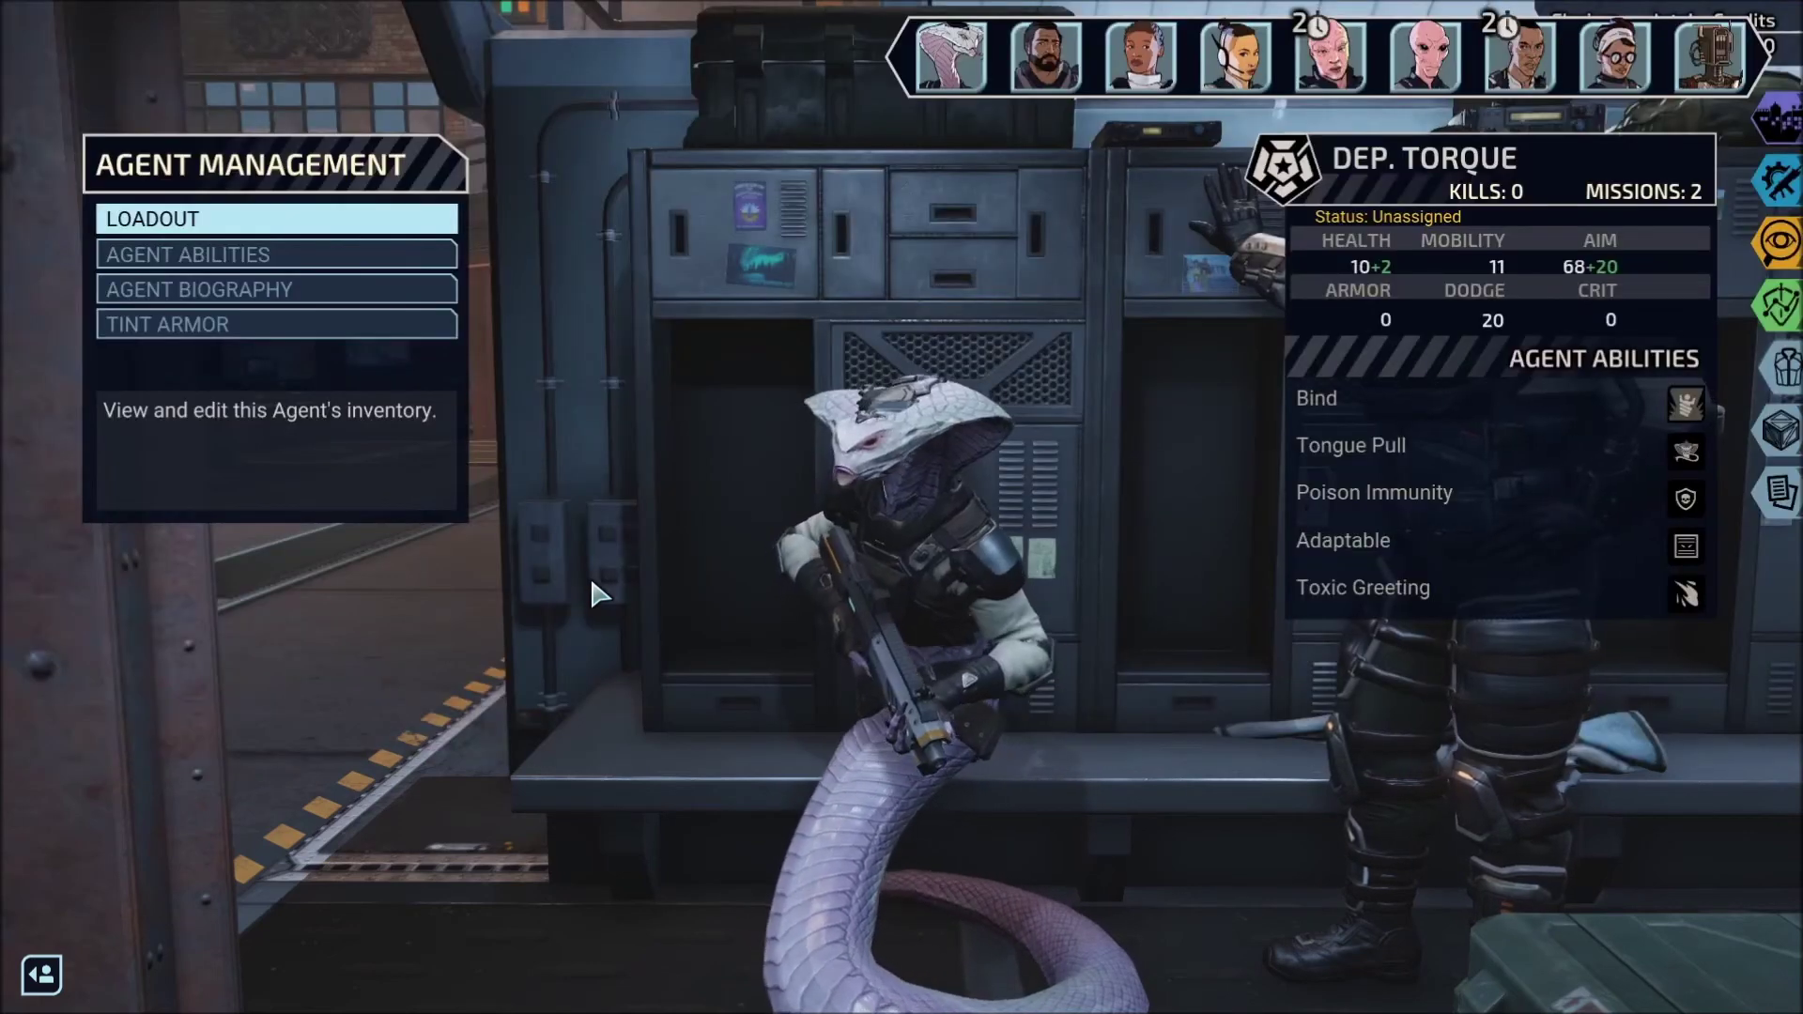
key(Escape)
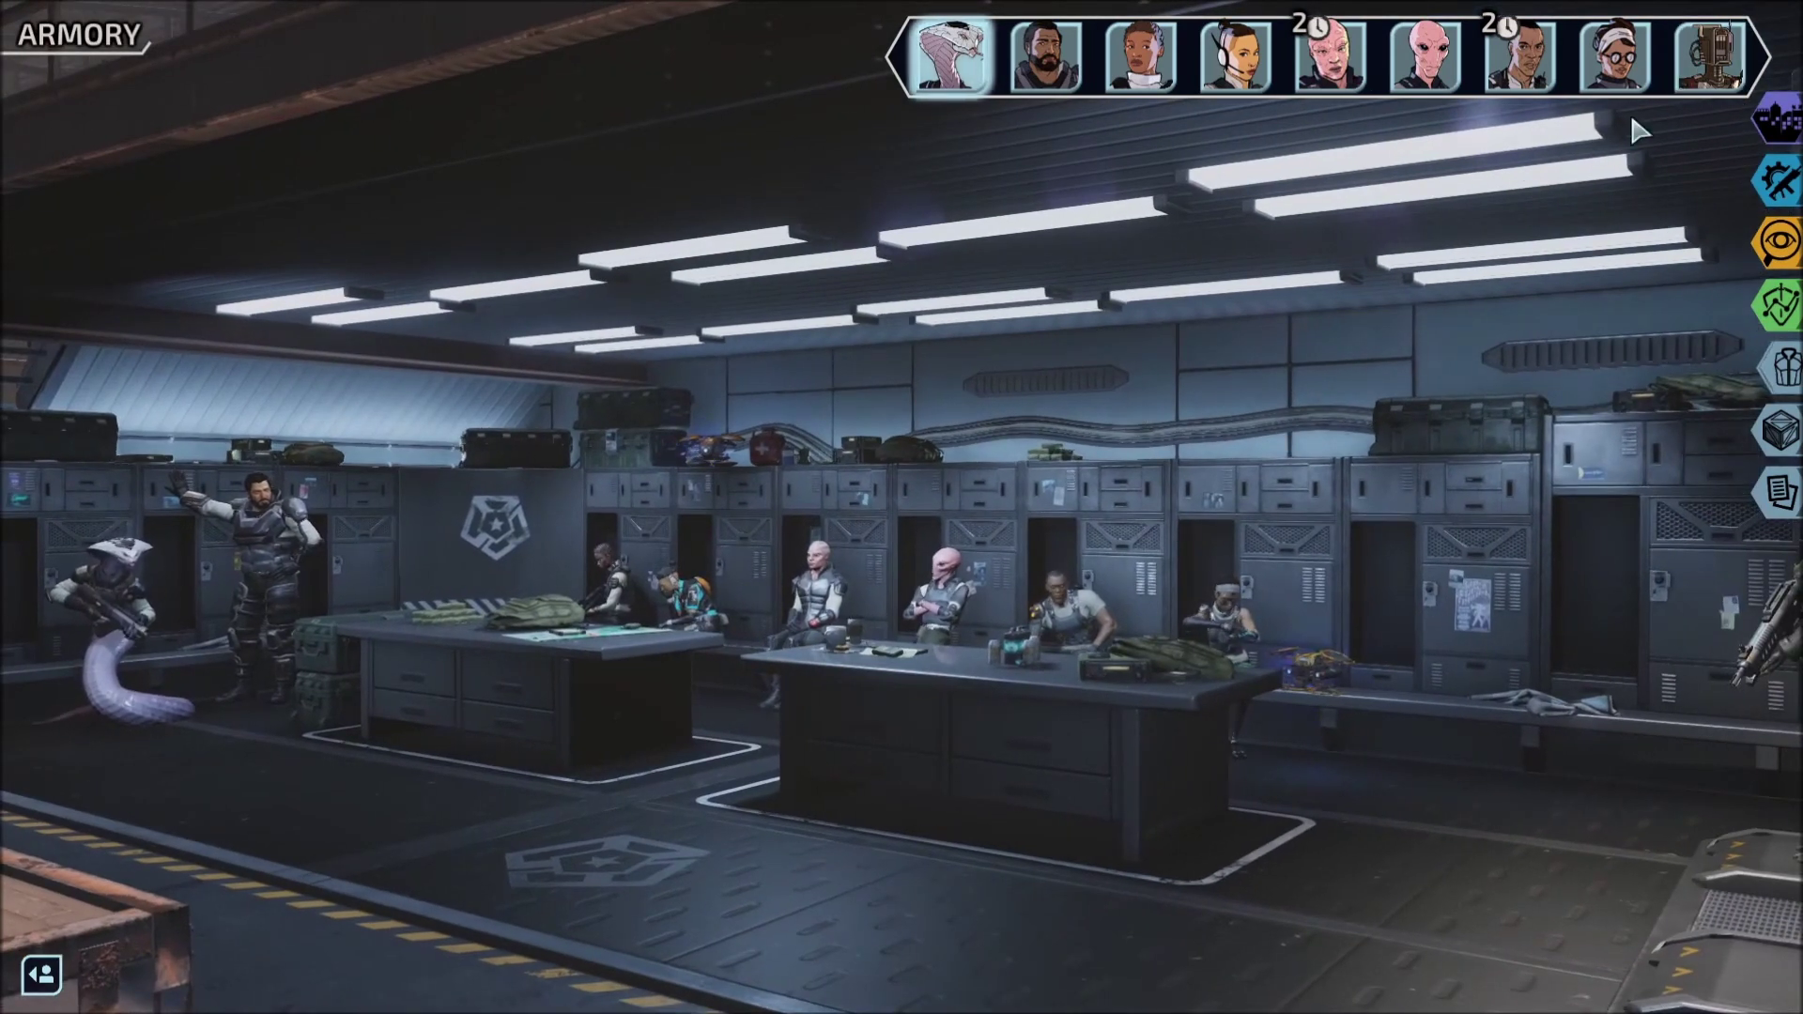
click(1776, 120)
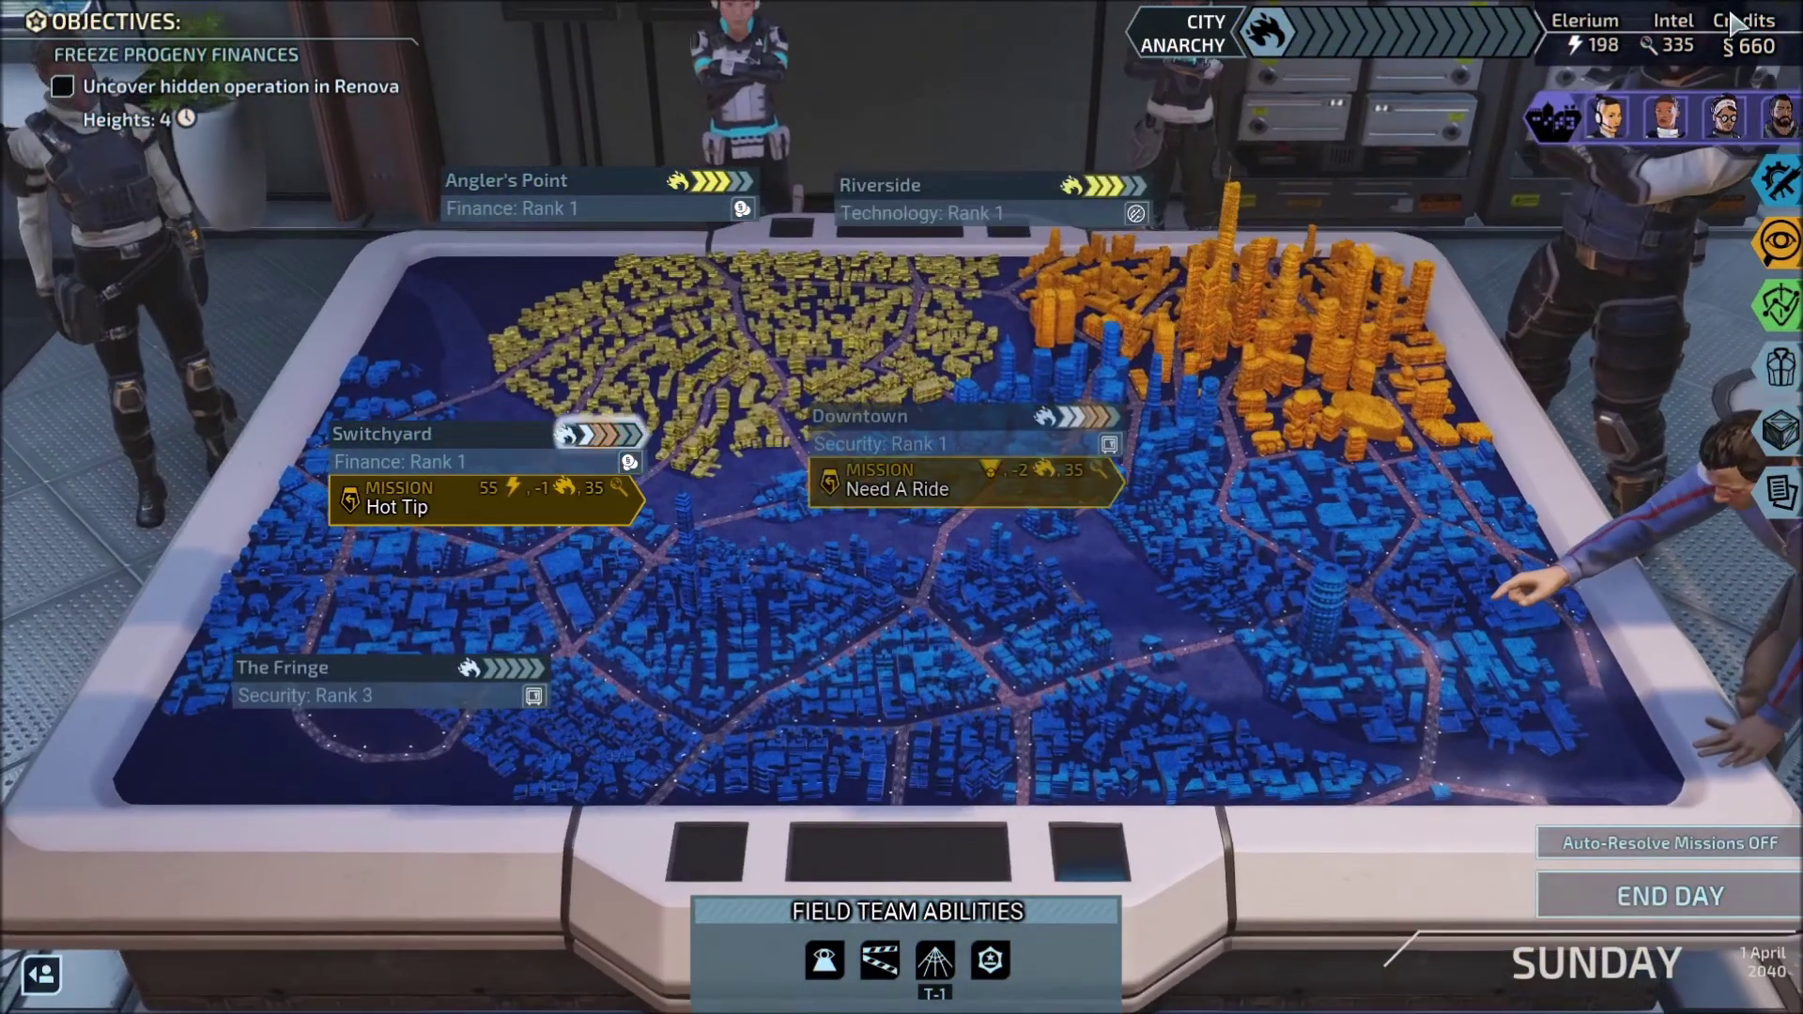